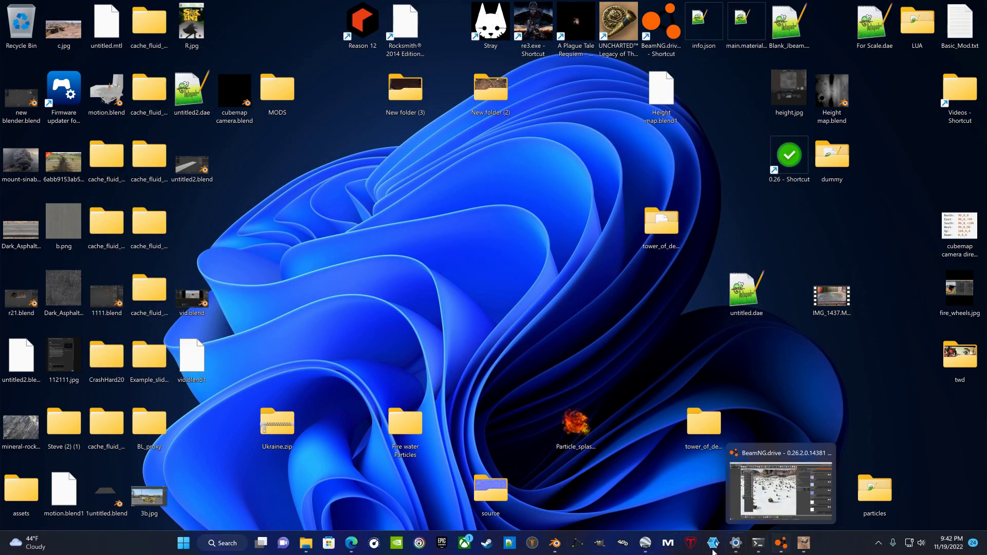
# View the YouTube comment about macro texture trouble in the browser and switch to the BeamNG.drive world editor
pyautogui.click(351, 542)
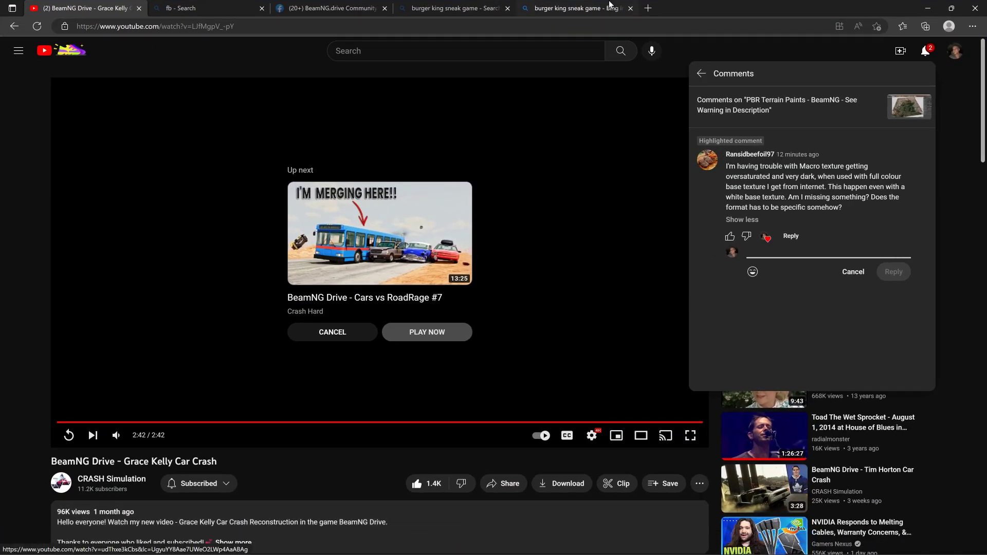
pyautogui.click(928, 8)
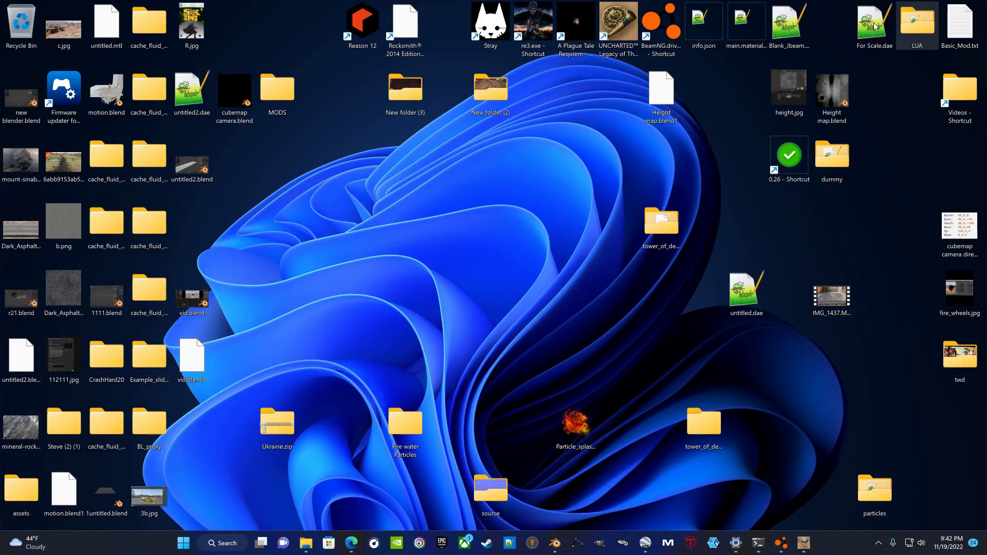
pyautogui.click(787, 547)
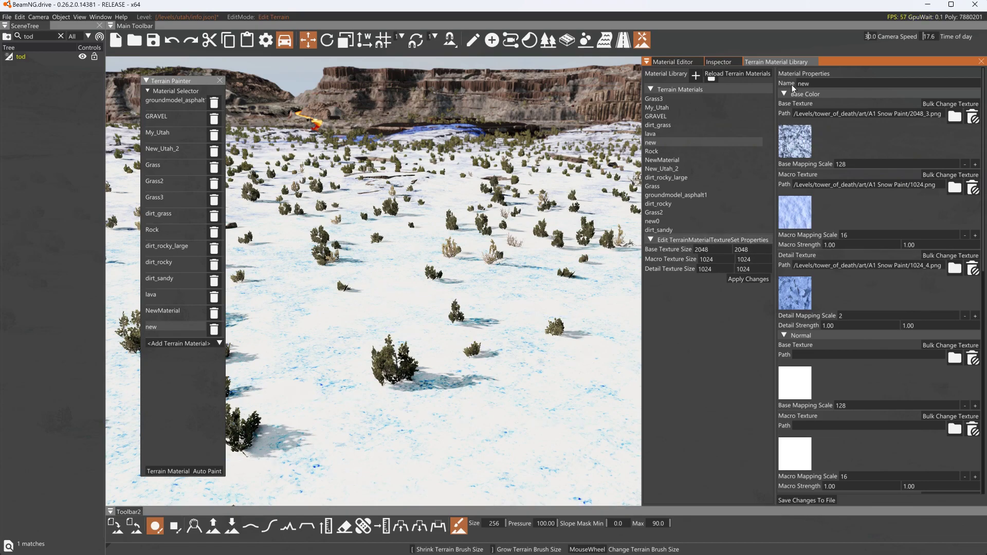
# Add a new terrain material named new_texture to the terrain material library
pyautogui.click(696, 76)
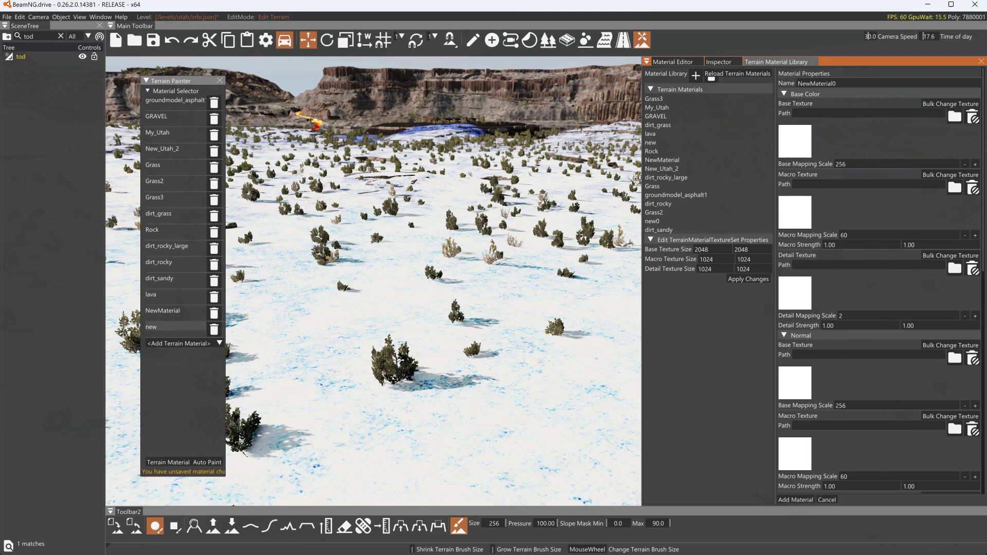
pyautogui.moveTo(837, 83); pyautogui.dragTo(779, 85)
pyautogui.write('new_texture')
pyautogui.click(798, 498)
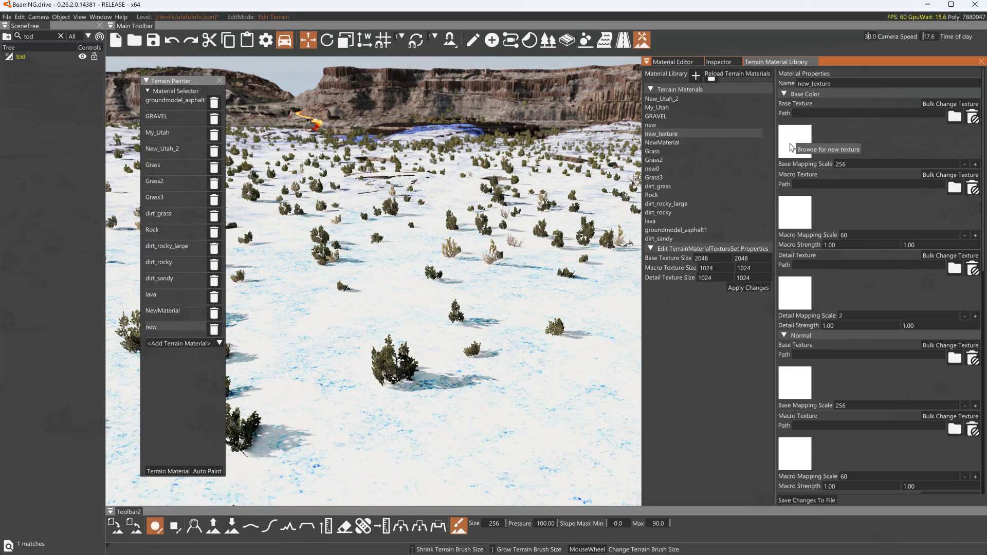
# Collapse new_texture's map sections and examine the texture slots under Base Color and Ambient Occlusion
pyautogui.click(784, 94)
pyautogui.click(784, 103)
pyautogui.click(784, 114)
pyautogui.click(784, 122)
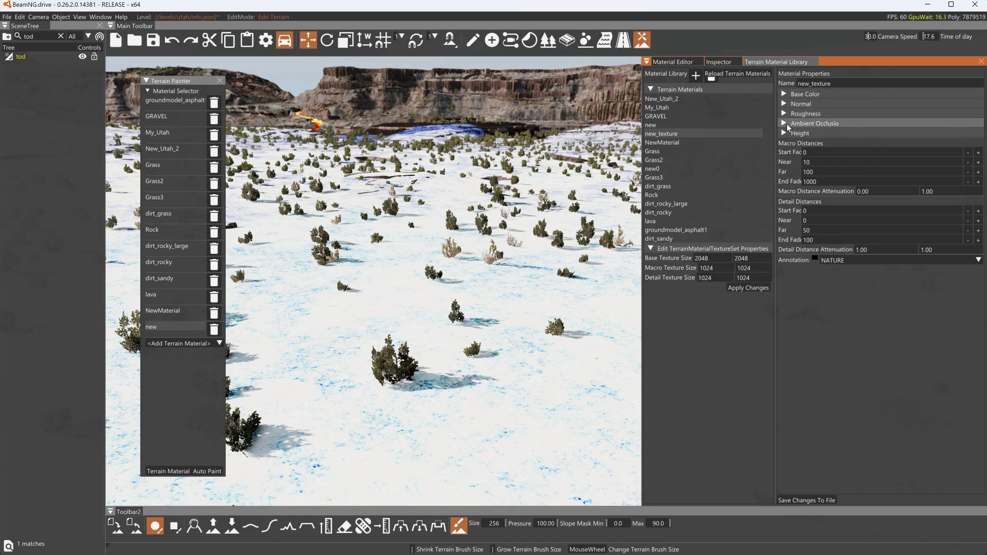
pyautogui.click(784, 95)
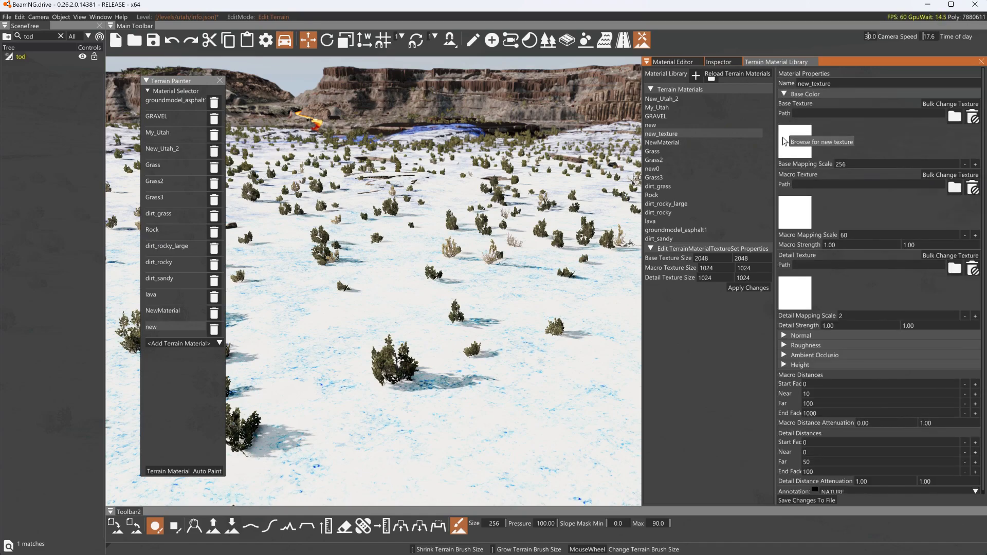
pyautogui.click(784, 94)
pyautogui.click(783, 122)
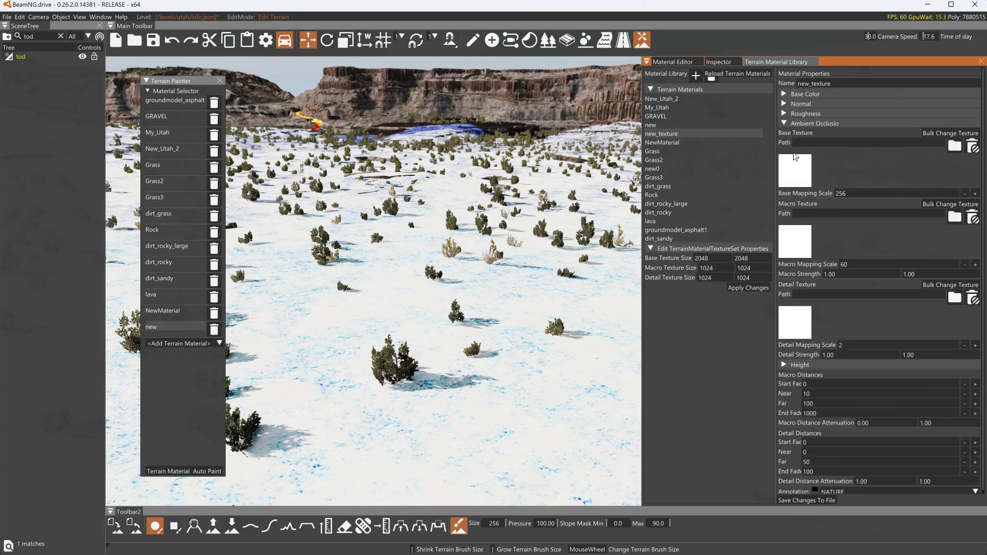
pyautogui.click(782, 123)
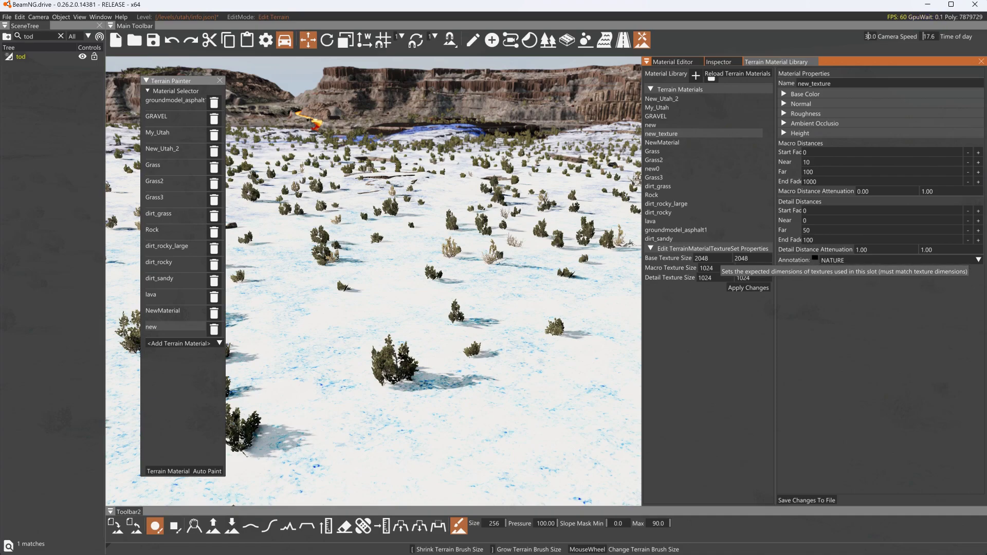
# Assign 2048_3.png from /Levels/tower_of_death/art/A1 Snow Paint/ as the Base Color base texture of new_texture
pyautogui.click(785, 93)
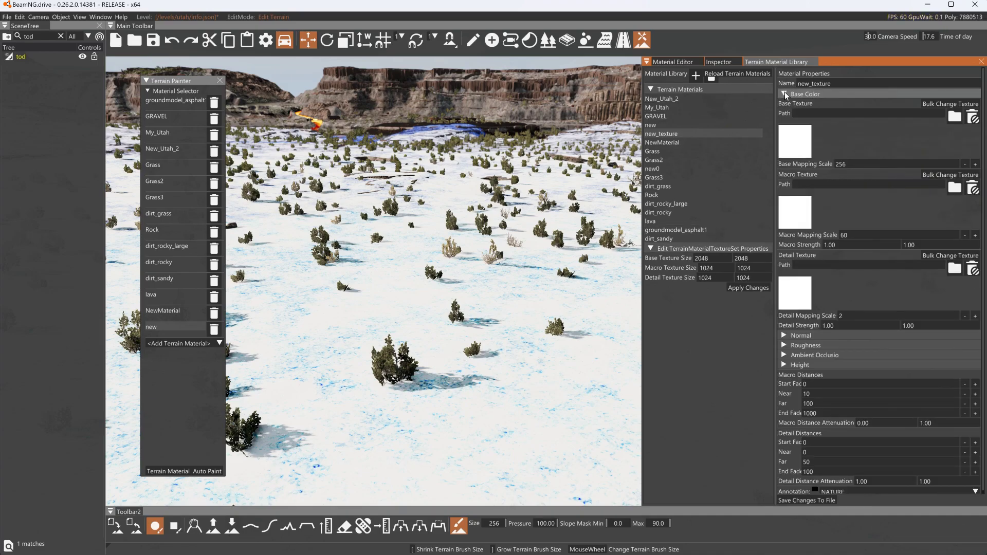
pyautogui.click(795, 140)
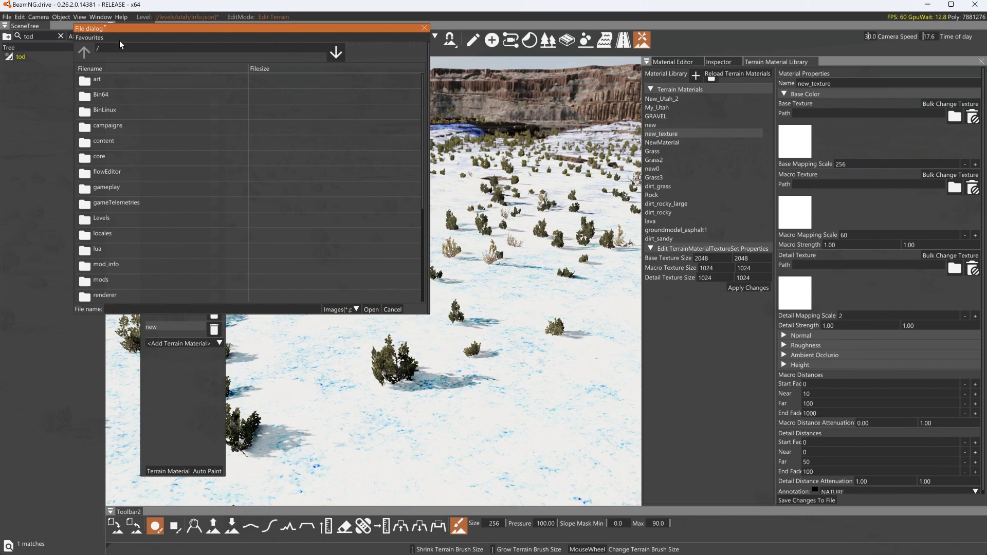
pyautogui.write('Levels/tower_of_death/art/A1 Snow Paint/')
pyautogui.press('Return')
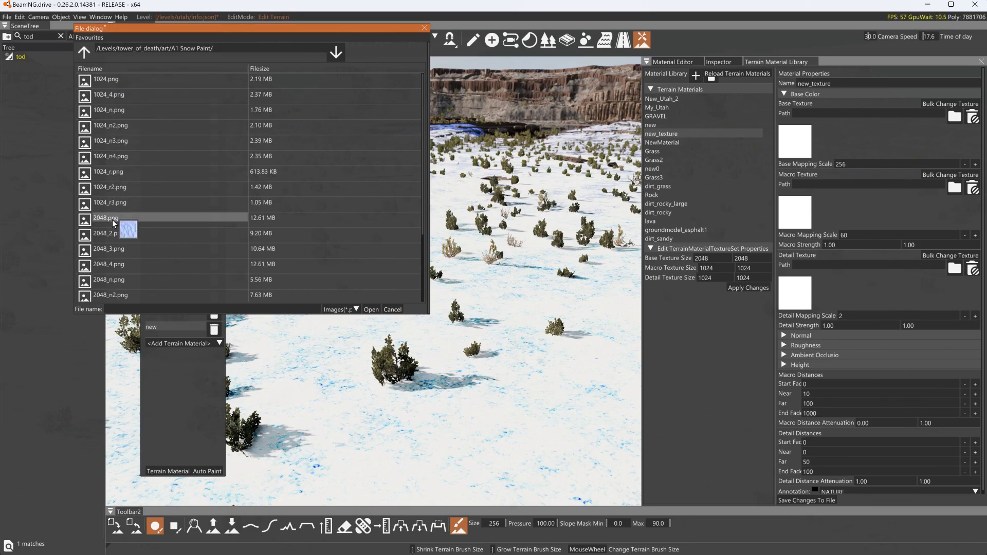
pyautogui.click(114, 251)
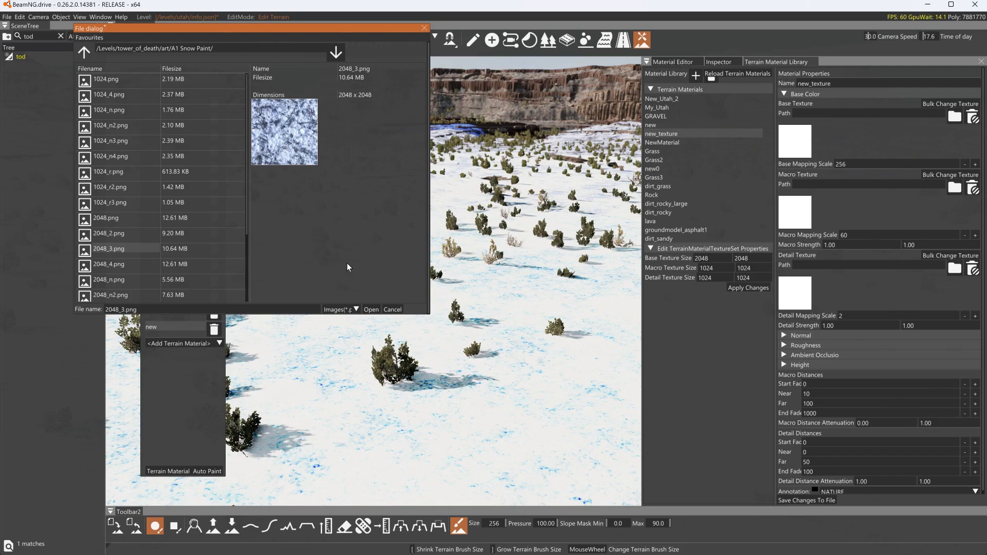
pyautogui.click(371, 309)
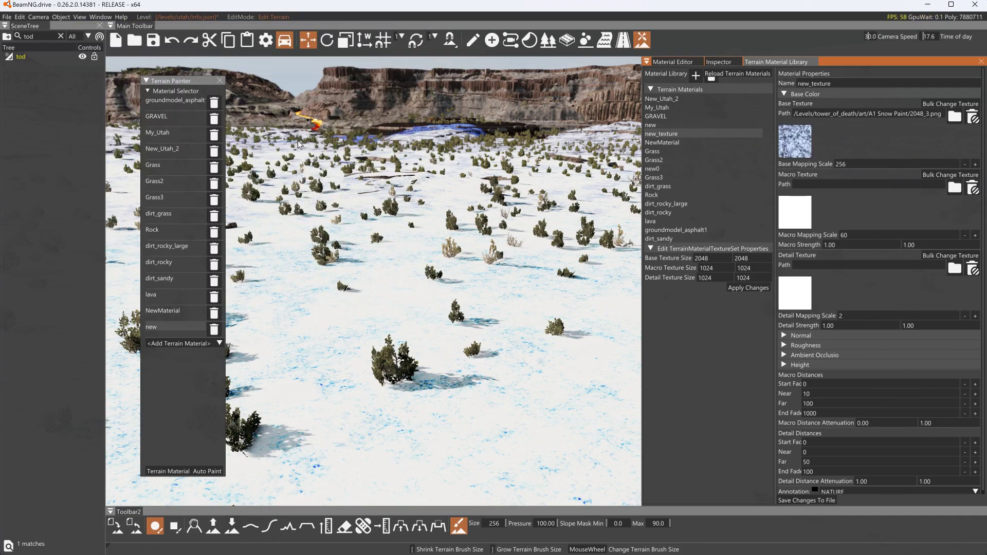
# Set the base mapping scale of new_texture to 2048 and save the material changes to file
pyautogui.moveTo(489, 156); pyautogui.dragTo(497, 192, button='right')
pyautogui.press('s')
pyautogui.press('s')
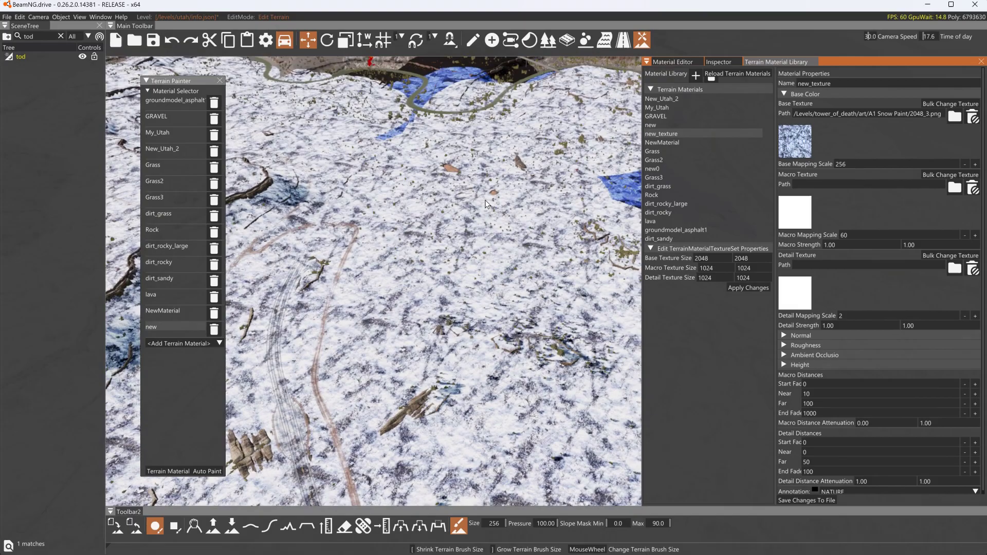
pyautogui.press('s')
pyautogui.moveTo(282, 127); pyautogui.dragTo(278, 104, button='right')
pyautogui.press('s')
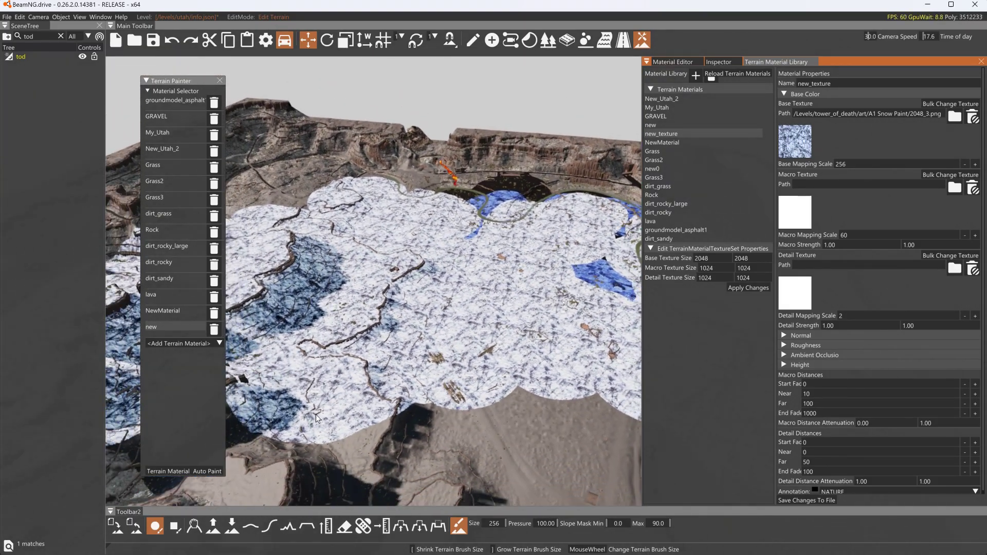
pyautogui.press('s')
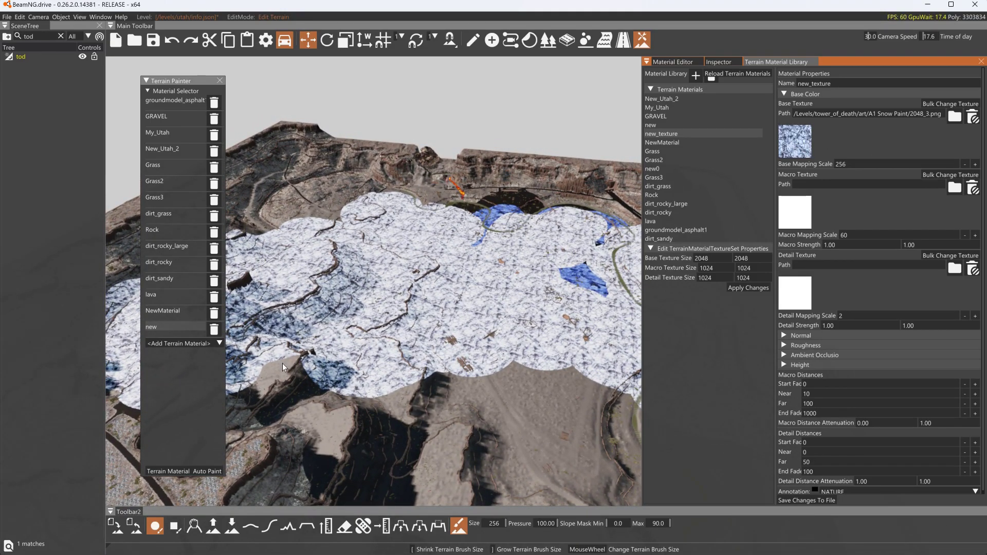
pyautogui.doubleClick(845, 163)
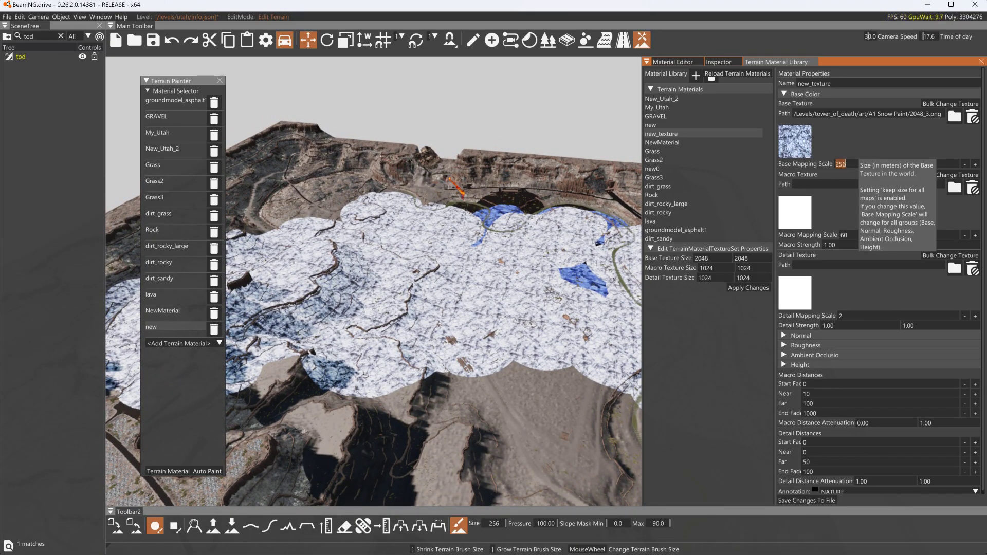
pyautogui.write('2048')
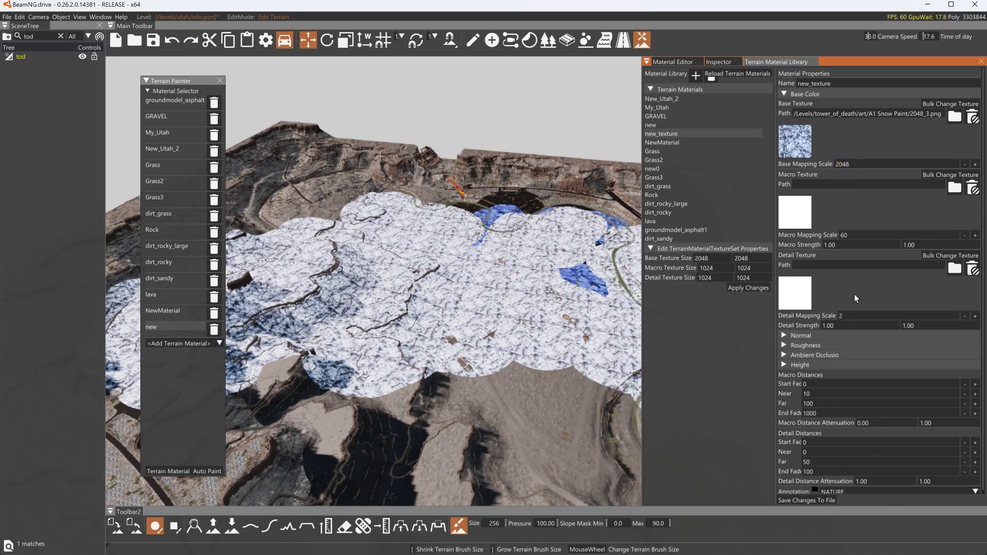
pyautogui.moveTo(888, 162)
pyautogui.click(807, 500)
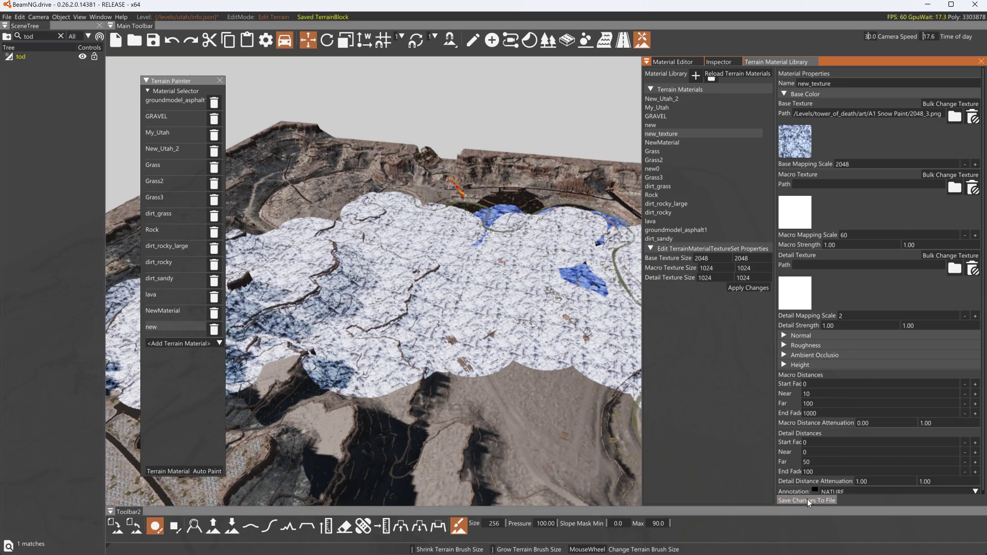
# Add new_texture to the terrain painter's materials and paint it over a large patch of the snowy ground
pyautogui.click(179, 344)
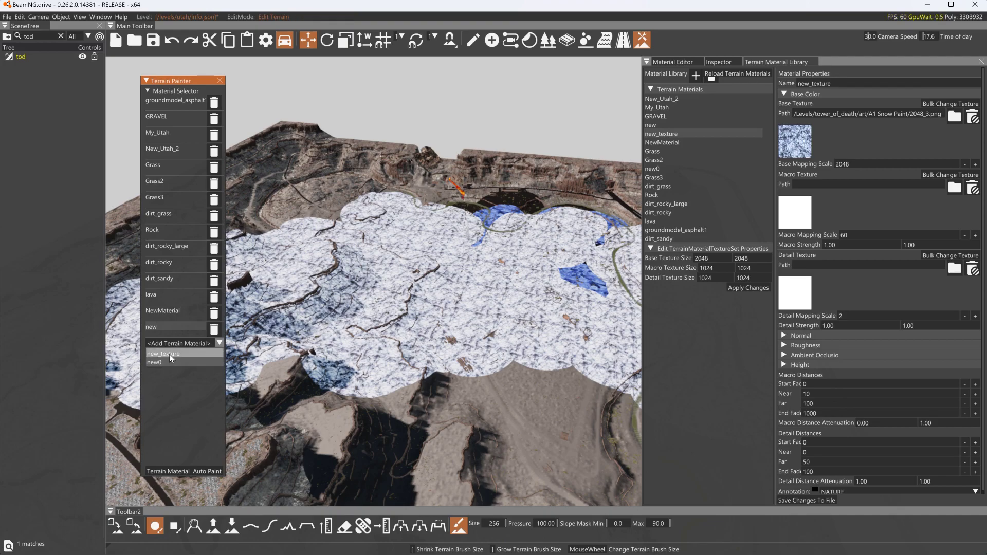
pyautogui.click(168, 354)
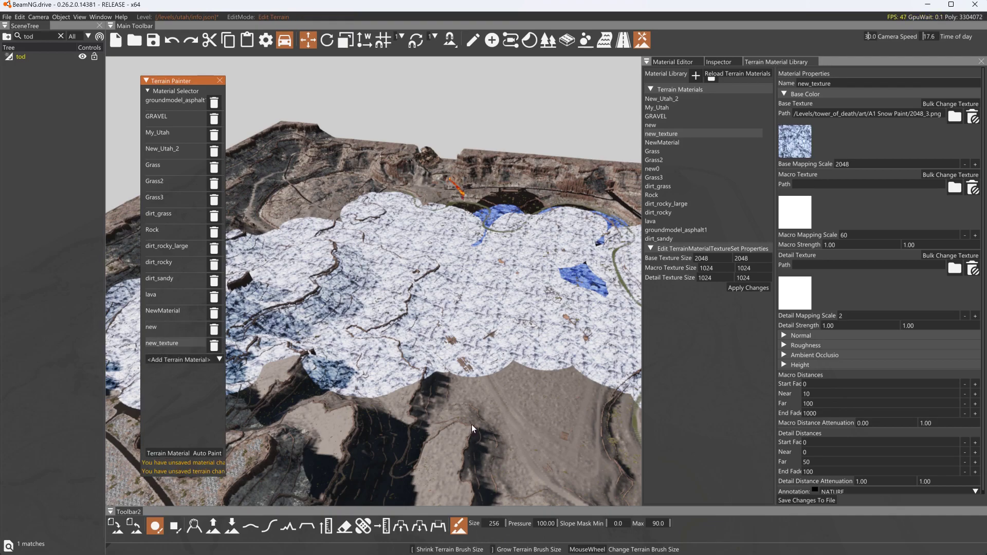
pyautogui.press('w')
pyautogui.click(492, 347)
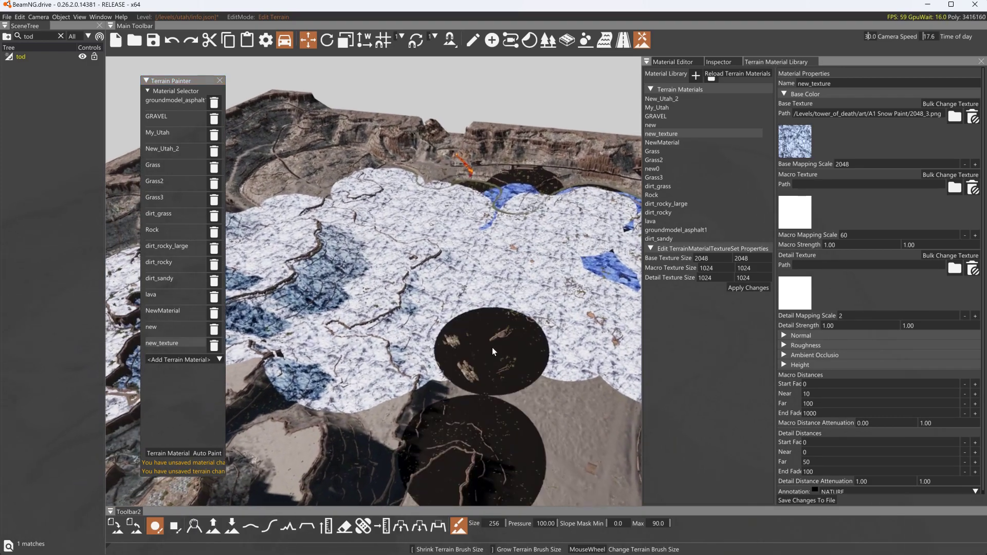
pyautogui.press('w')
pyautogui.moveTo(492, 346)
pyautogui.mouseDown()
pyautogui.moveTo(451, 325)
pyautogui.moveTo(447, 307)
pyautogui.mouseUp()
pyautogui.moveTo(504, 286)
pyautogui.mouseDown()
pyautogui.moveTo(477, 276)
pyautogui.moveTo(469, 248)
pyautogui.moveTo(541, 278)
pyautogui.mouseUp()
pyautogui.press('w')
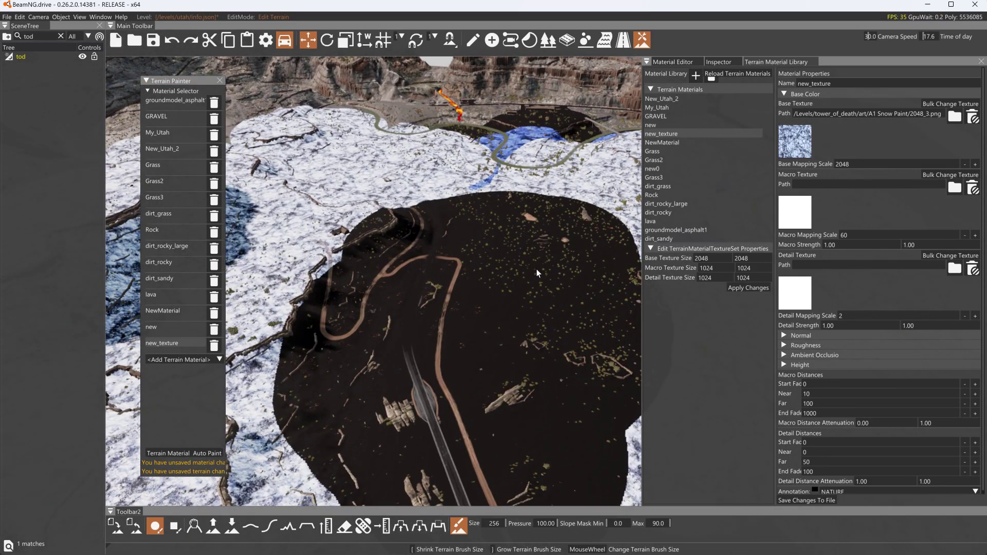
pyautogui.moveTo(539, 272)
pyautogui.mouseDown(button='right')
pyautogui.moveTo(542, 295)
pyautogui.moveTo(563, 306)
pyautogui.mouseUp(button='right')
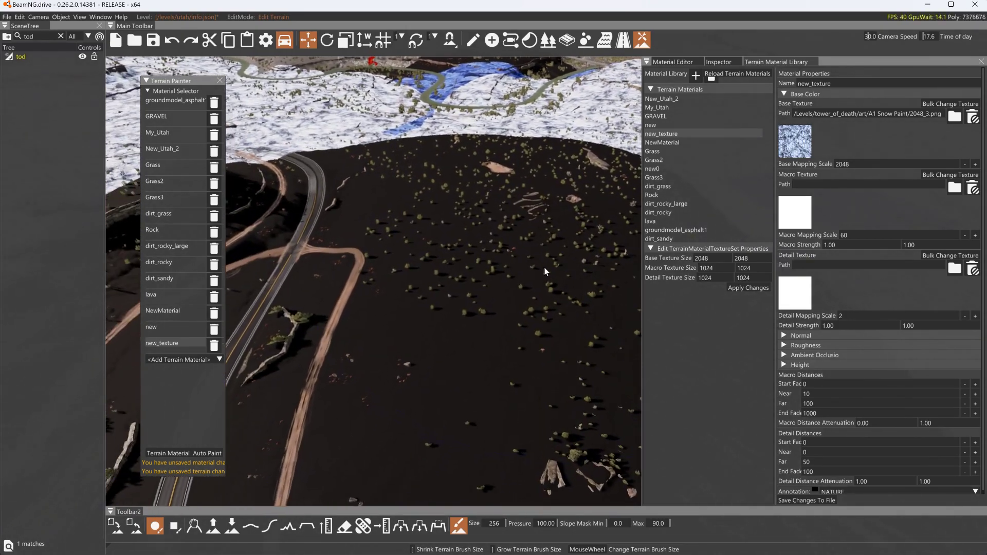
# Assign 2048_3.png from the A1 Snow Paint folder as new_texture's Ambient Occlusion base texture and save the level
pyautogui.click(787, 354)
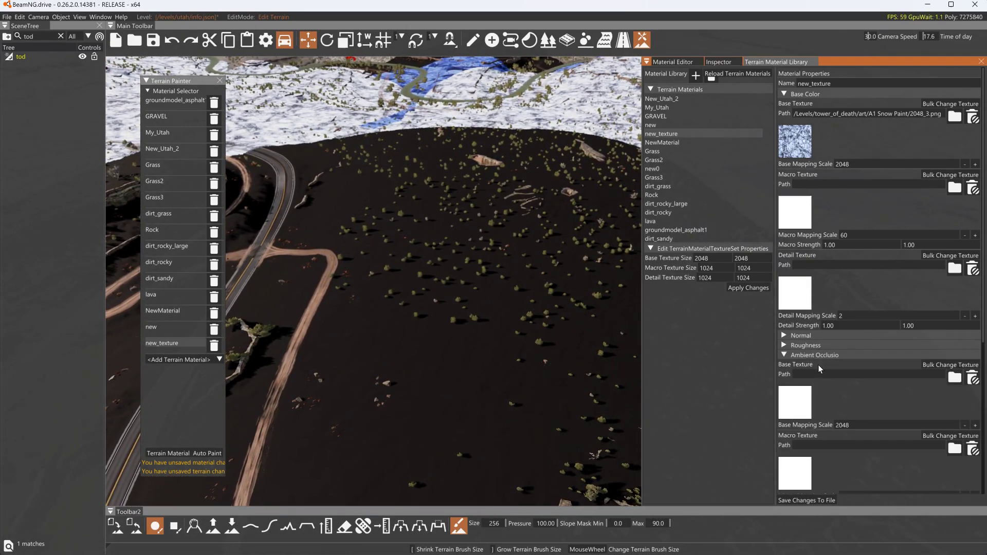
pyautogui.click(795, 406)
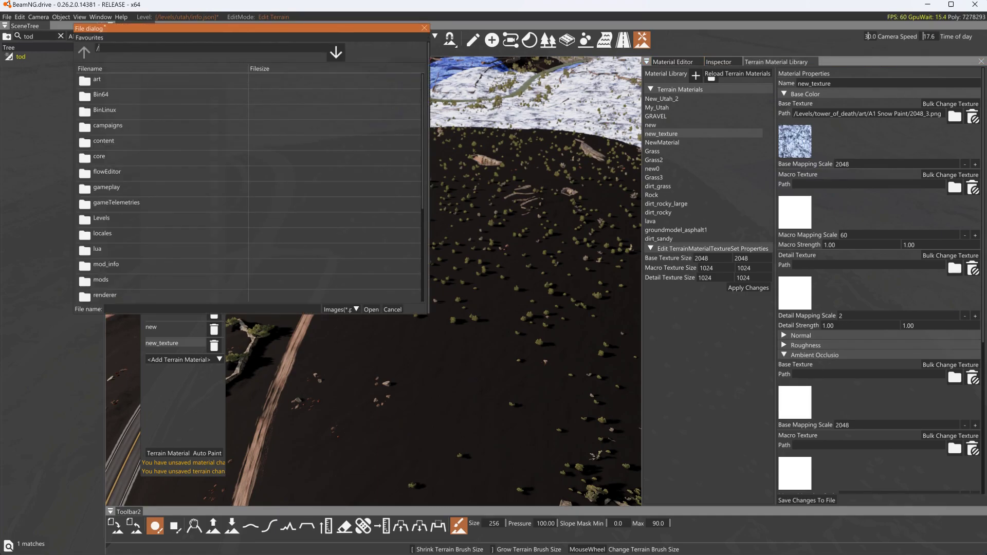
pyautogui.write('Levels/tower_of_death/art/A1 Snow Paint/')
pyautogui.press('Return')
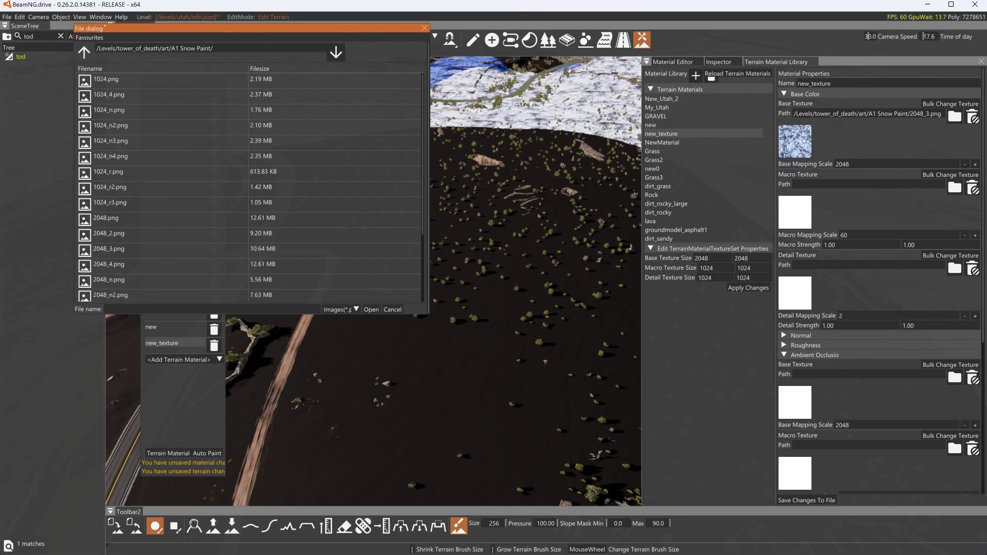
pyautogui.click(104, 249)
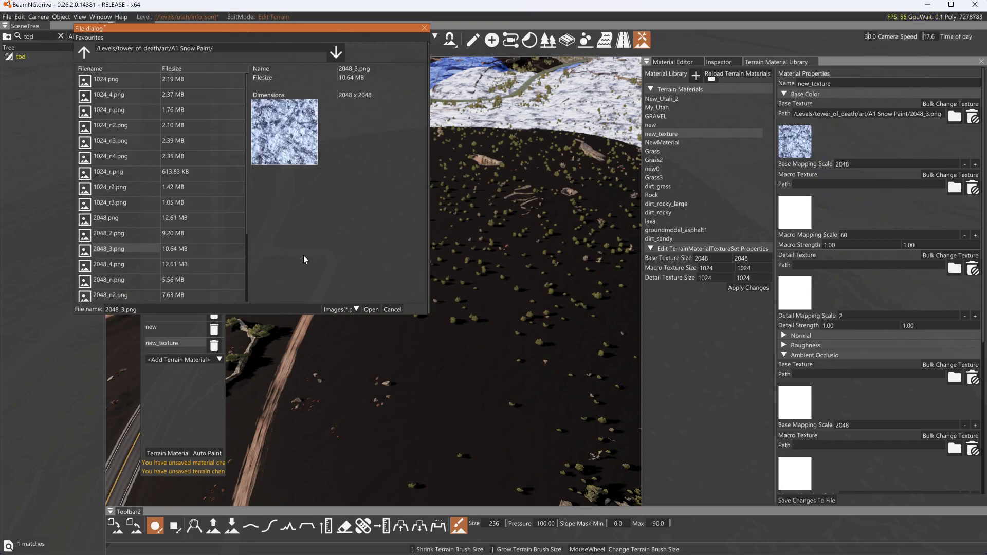
pyautogui.click(371, 310)
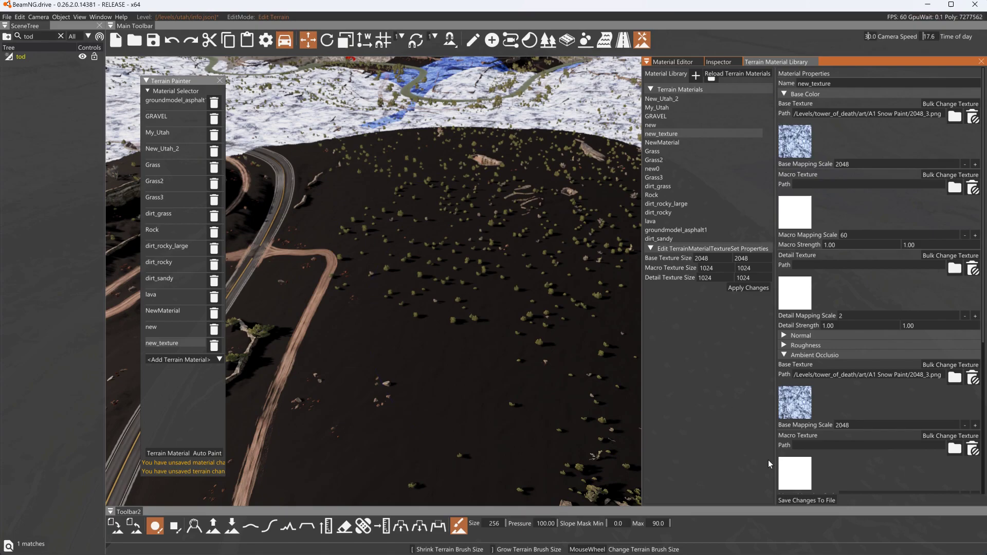
pyautogui.hotkey('ctrl', 's')
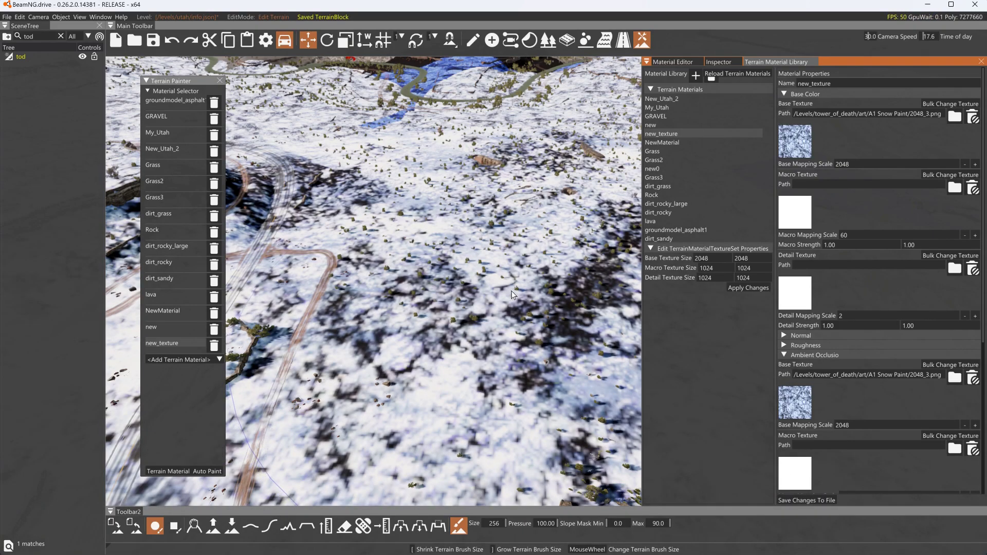
# Set the base mapping scale of new_texture to 128 after inspecting the painted ground up close
pyautogui.moveTo(556, 278); pyautogui.dragTo(808, 149, button='right')
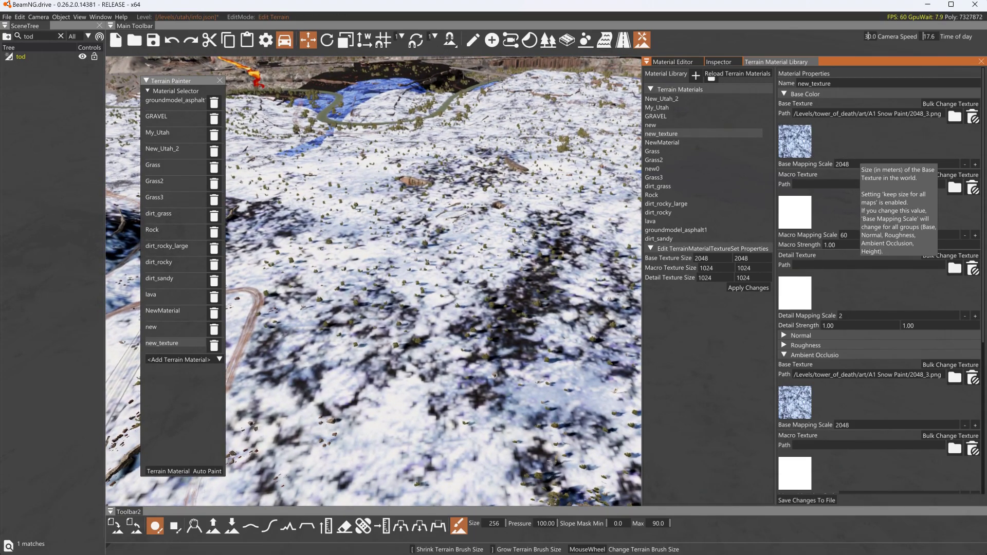
pyautogui.press('w')
pyautogui.moveTo(498, 263); pyautogui.dragTo(509, 280, button='right')
pyautogui.press('w')
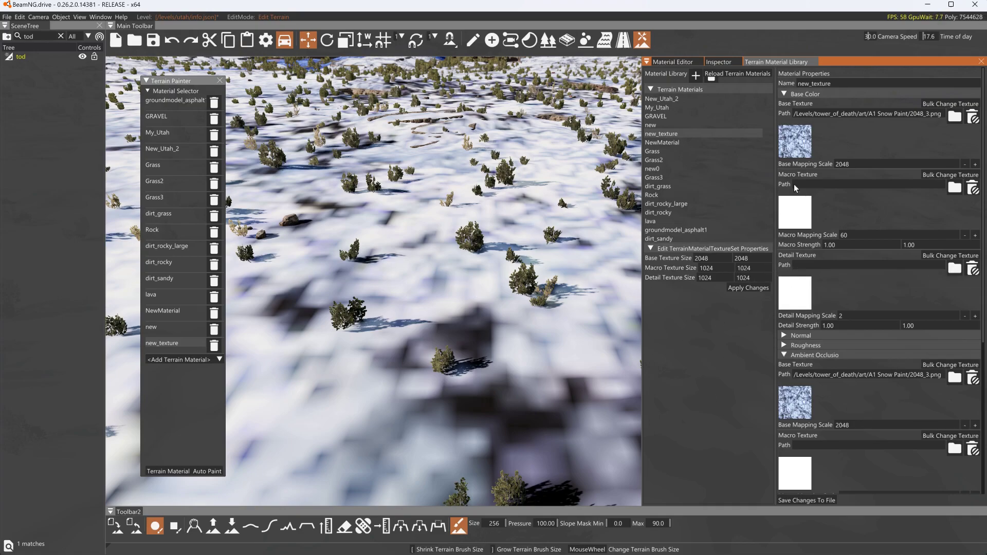
pyautogui.click(874, 164)
pyautogui.write('12')
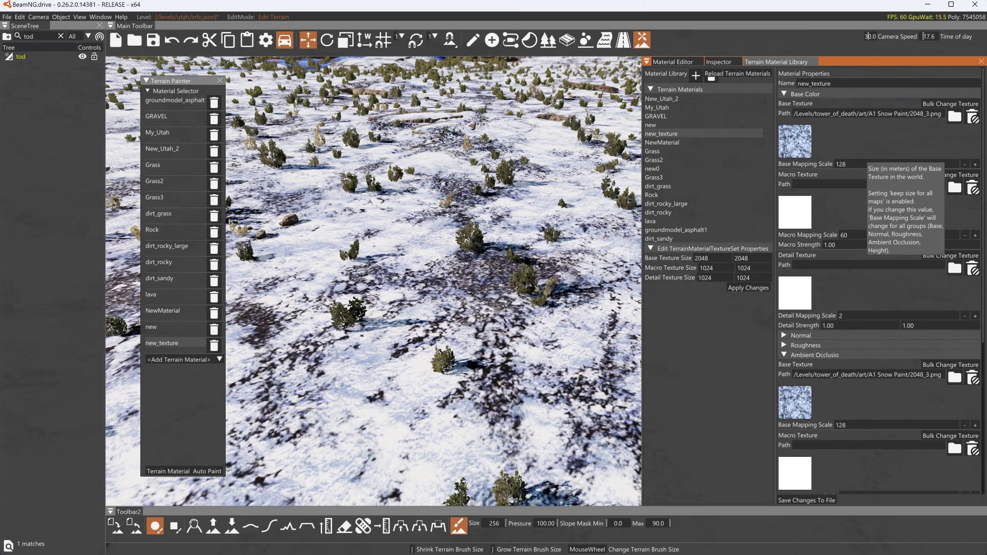
# Examine new_texture's base and detail mapping scales against the base and macro texture sizes of the terrain texture set
pyautogui.click(839, 164)
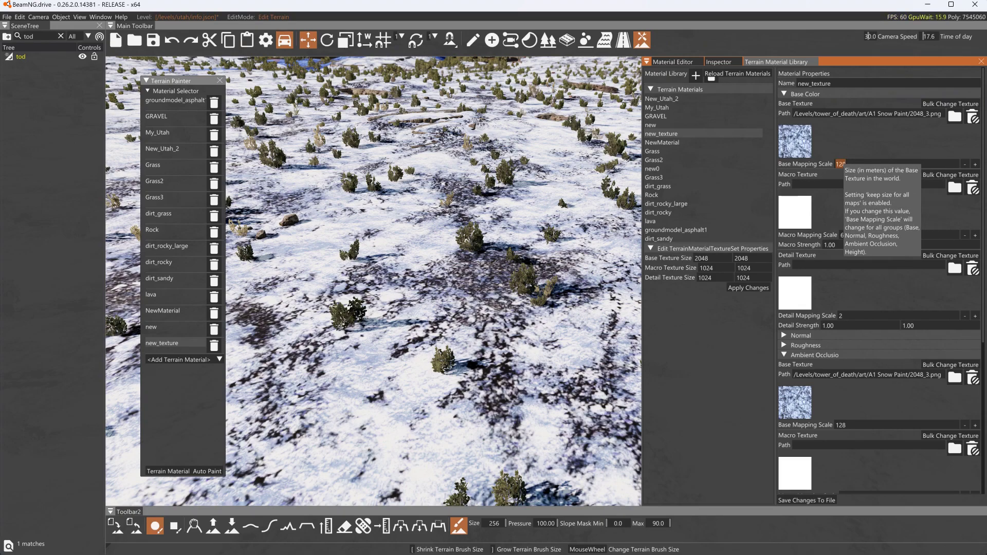
pyautogui.click(701, 258)
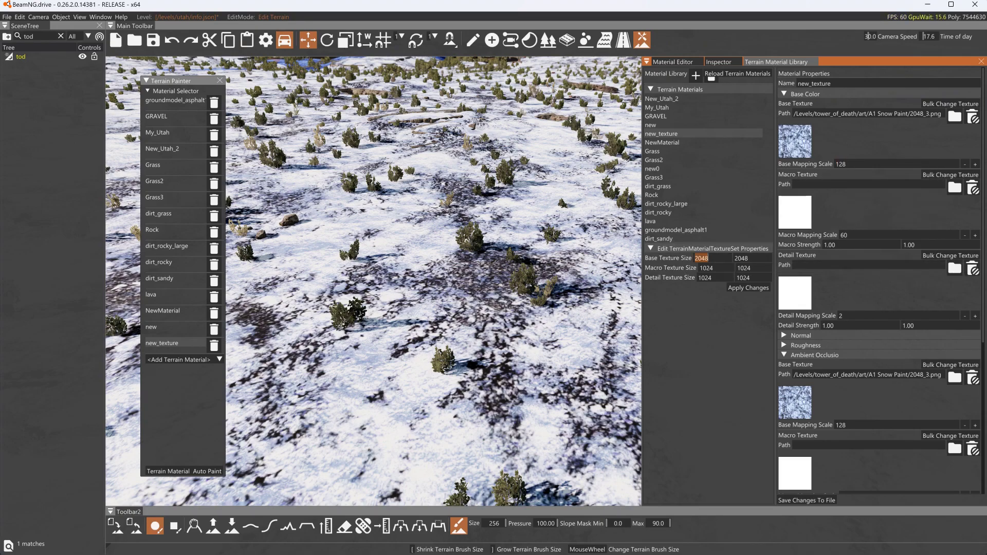
pyautogui.click(740, 259)
pyautogui.click(701, 259)
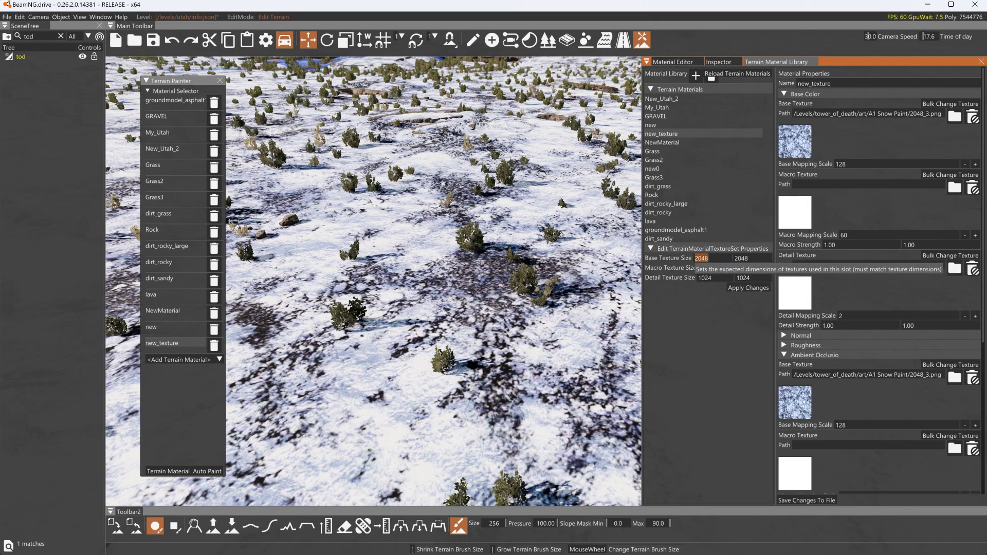
pyautogui.click(842, 163)
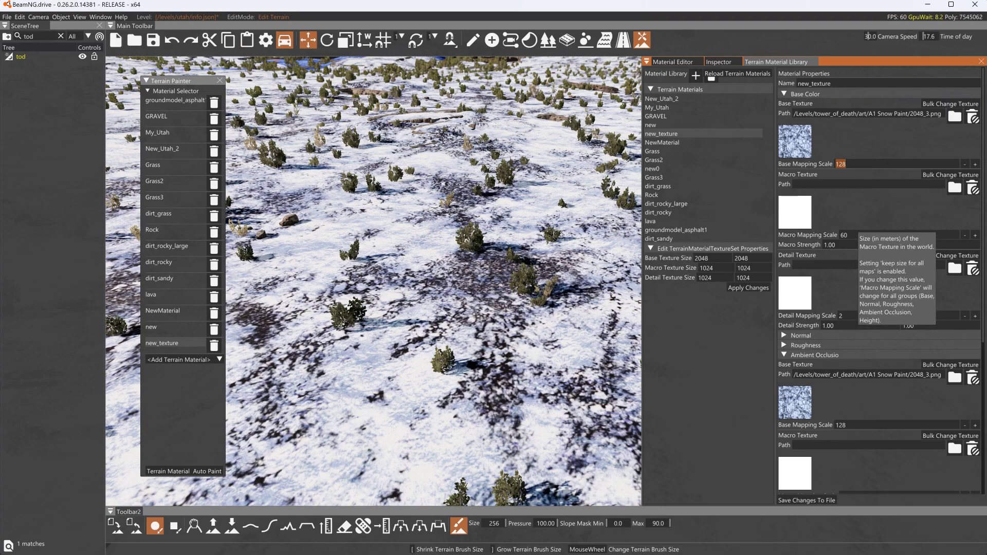
pyautogui.click(833, 315)
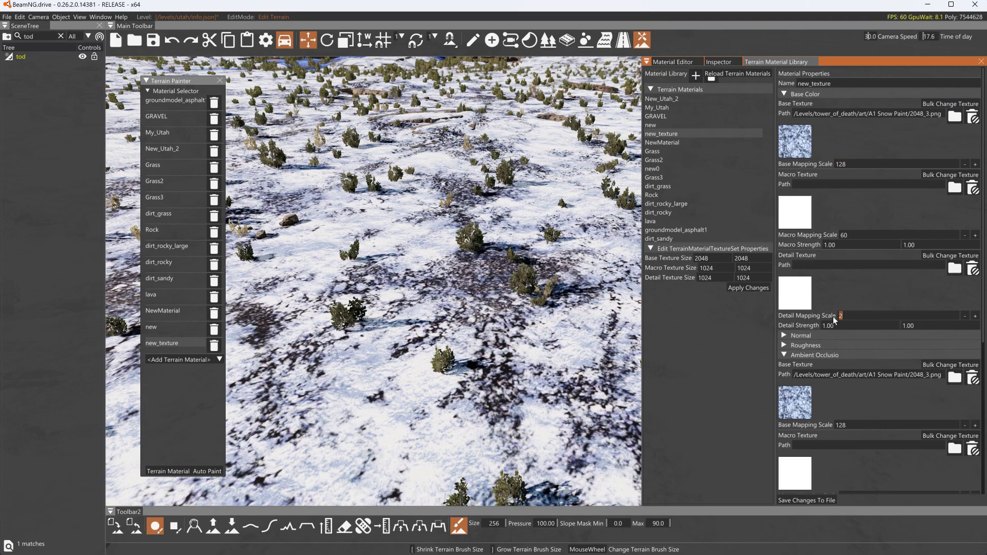
pyautogui.click(690, 266)
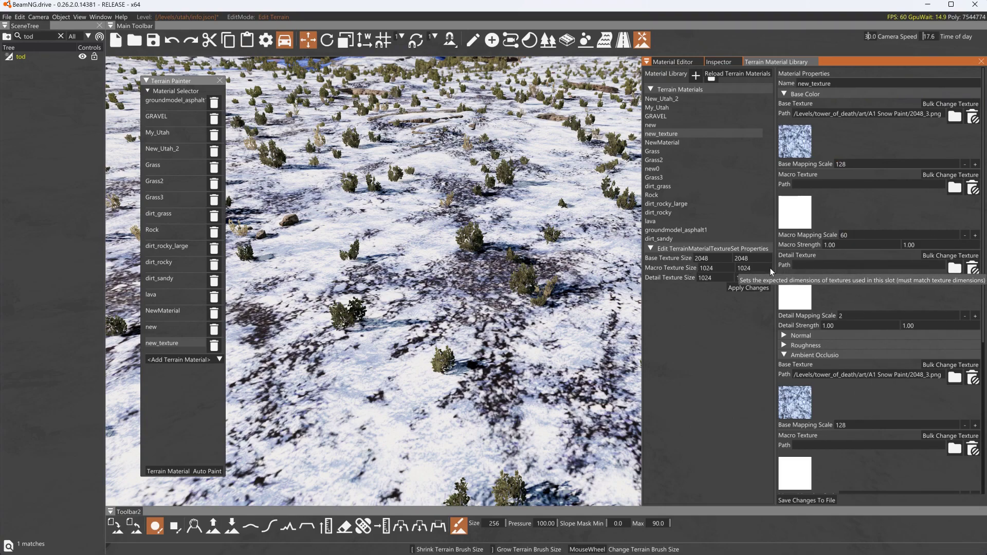
pyautogui.click(839, 315)
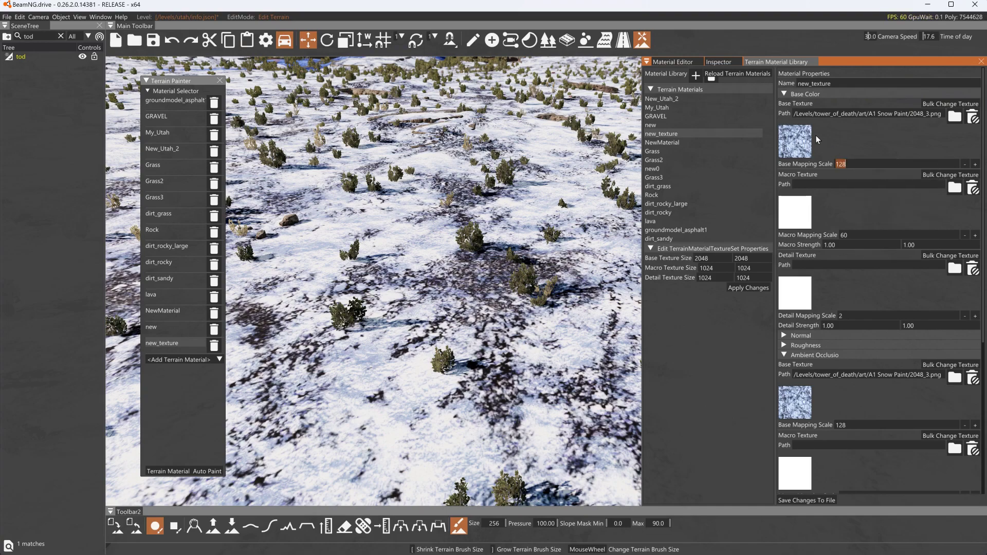
# Examine new_texture's Base Color, Normal and Ambient Occlusion groups and its macro and detail distance settings by collapsing and expanding the groups
pyautogui.click(794, 94)
pyautogui.click(782, 93)
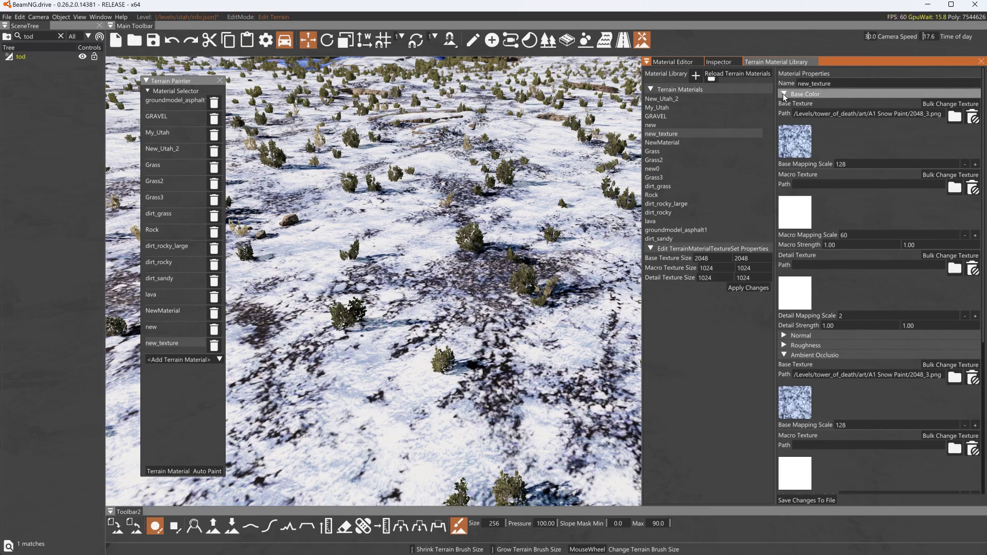
pyautogui.click(786, 96)
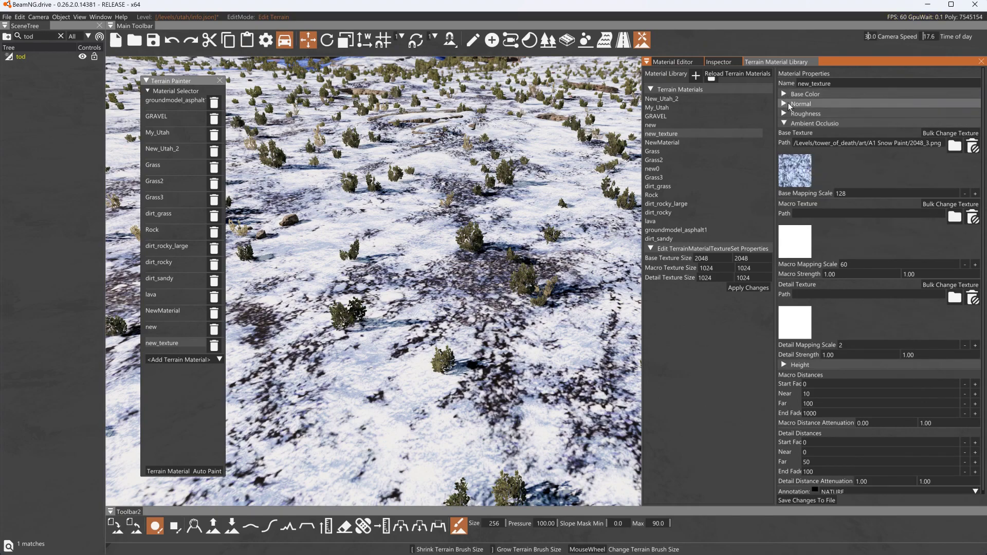
pyautogui.click(788, 103)
pyautogui.click(787, 104)
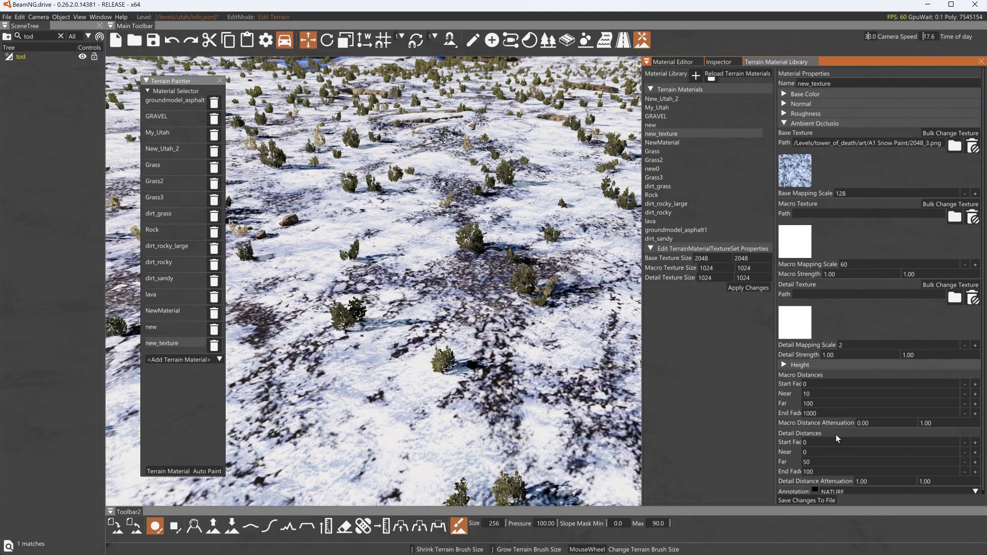
pyautogui.click(784, 123)
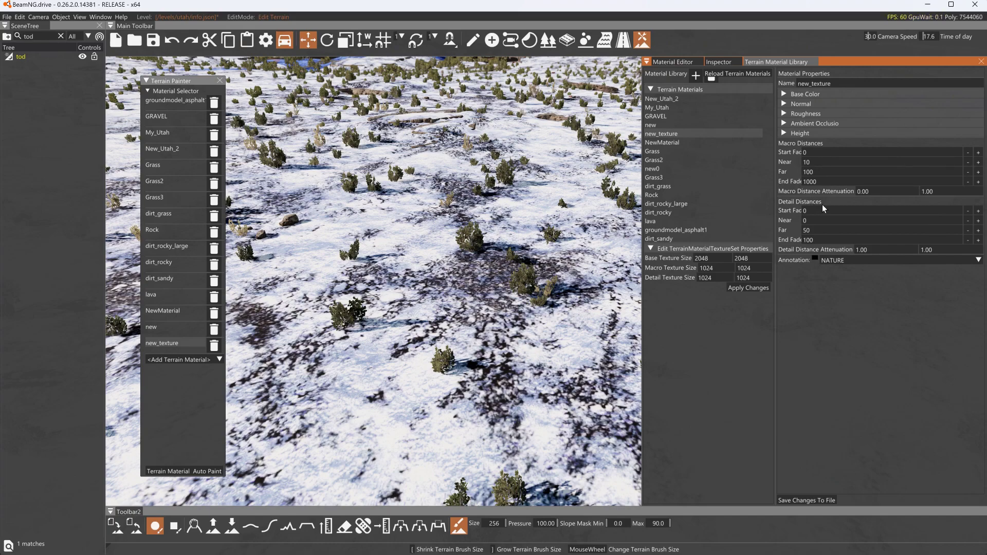
pyautogui.click(784, 94)
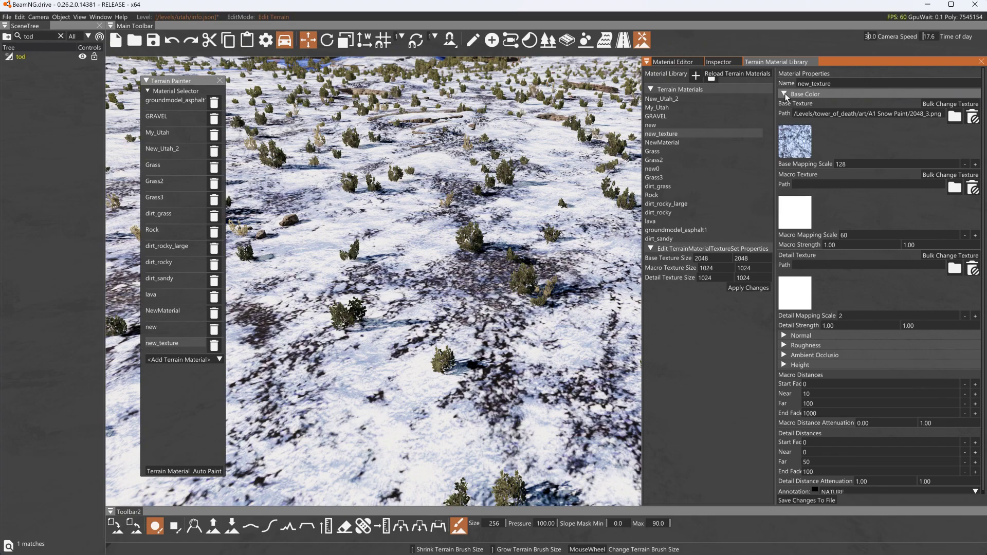
pyautogui.click(784, 93)
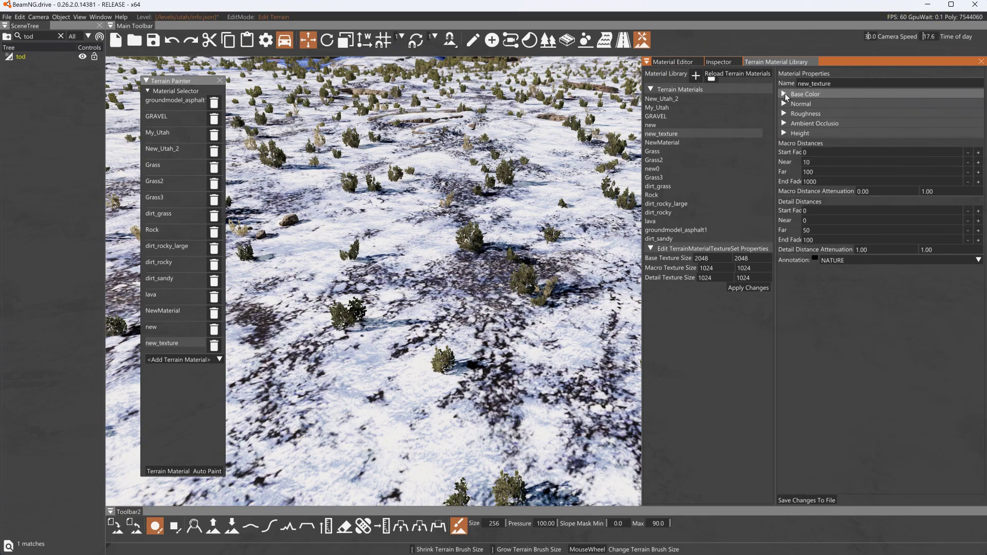
pyautogui.click(785, 94)
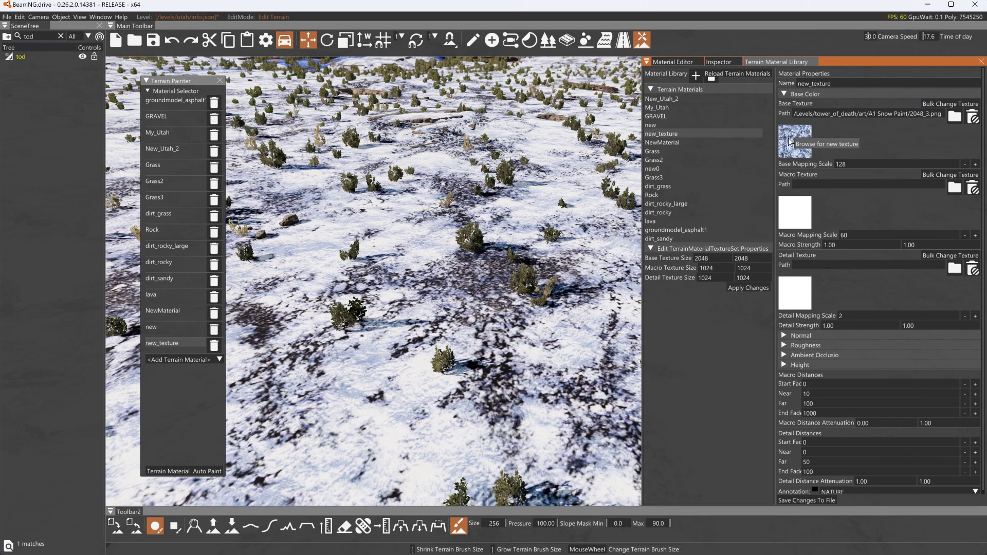
pyautogui.click(787, 352)
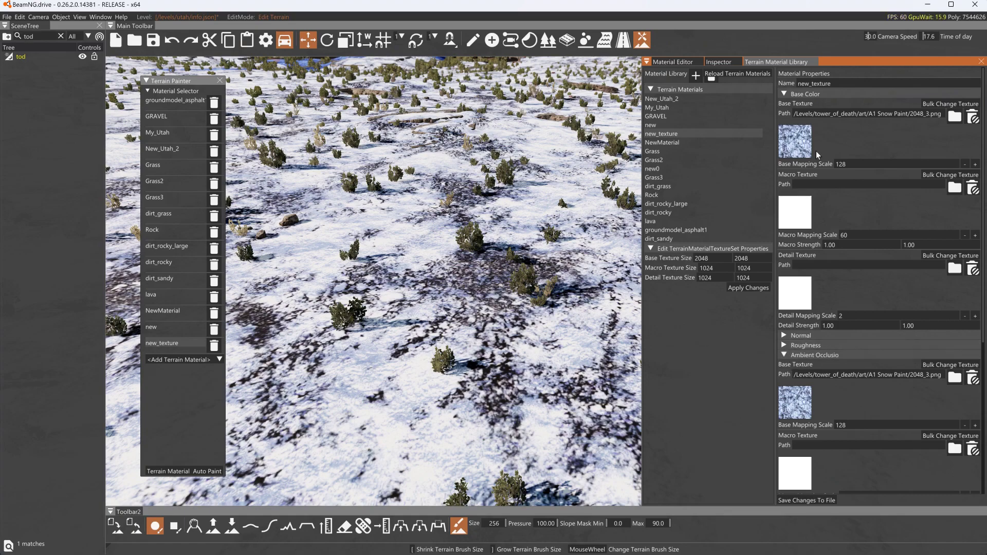
# Assign 2048_4.png as new_texture's Base Color base texture, save the changes to file and inspect the painted terrain
pyautogui.click(803, 144)
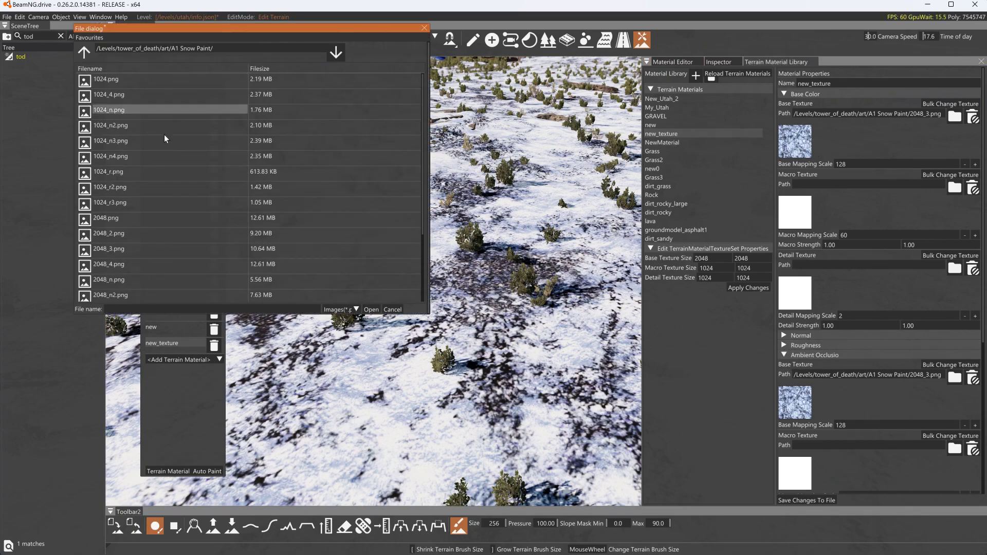
pyautogui.click(124, 262)
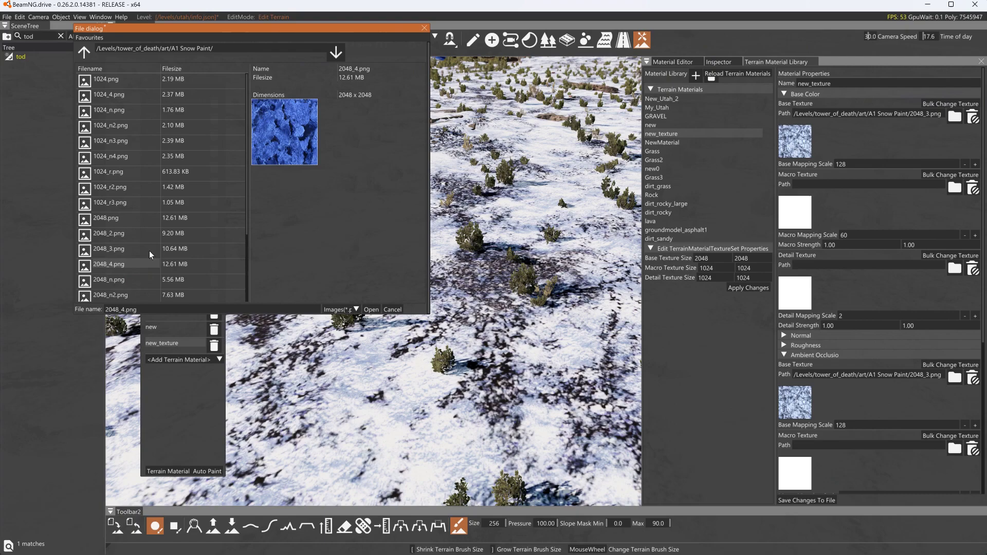
pyautogui.click(371, 309)
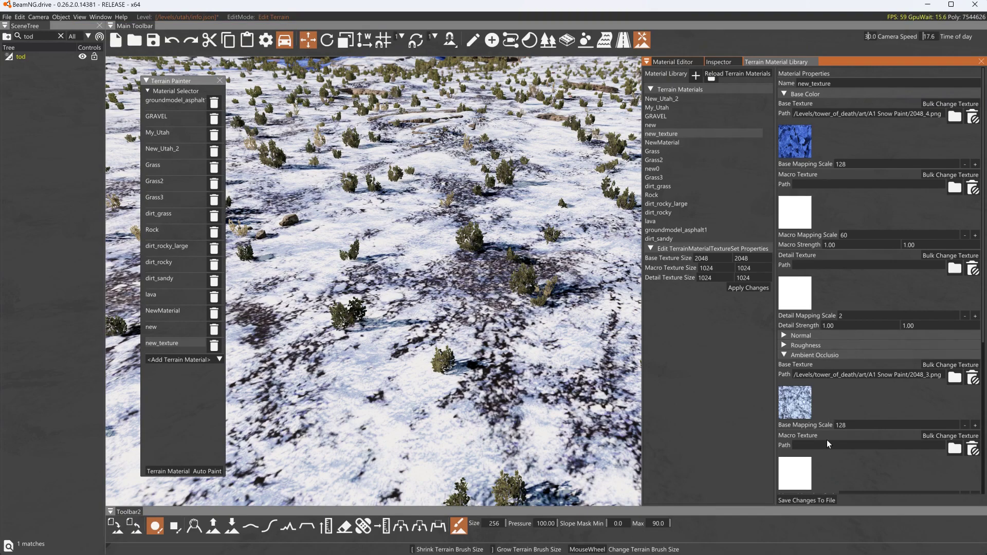
pyautogui.click(818, 498)
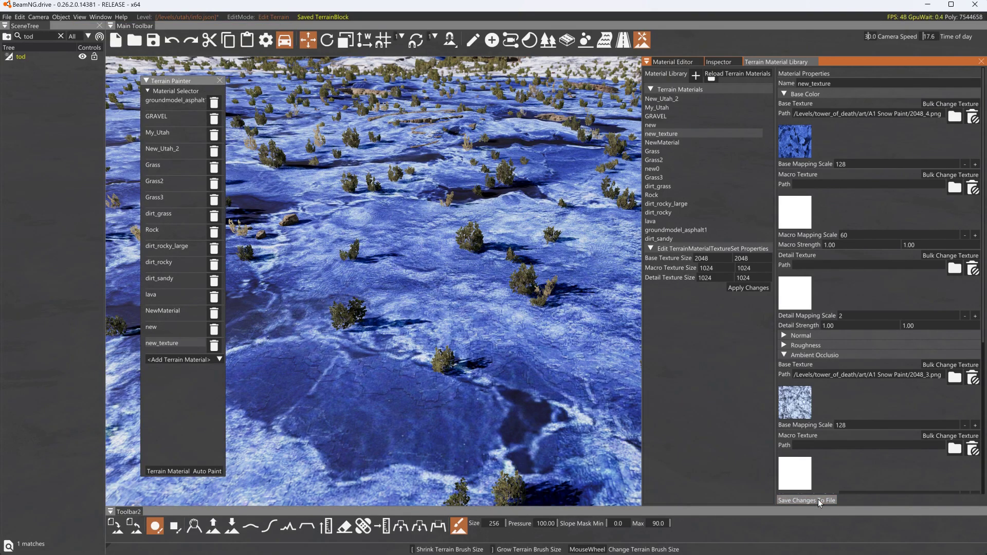
pyautogui.press('s')
pyautogui.moveTo(584, 214); pyautogui.dragTo(580, 214, button='right')
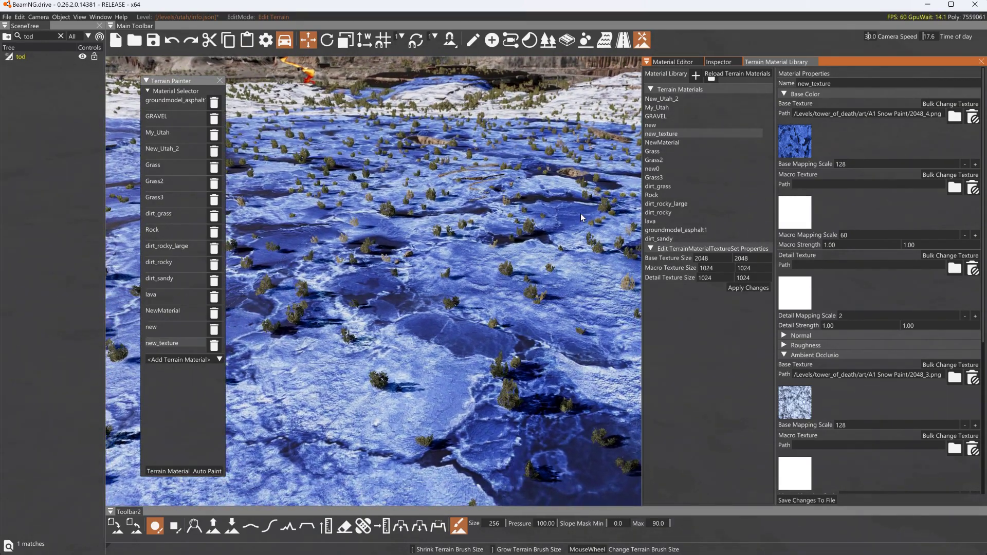
# Assign 2048_2.png as new_texture's Base Color base texture, save the changes to file and inspect the terrain up close
pyautogui.click(955, 117)
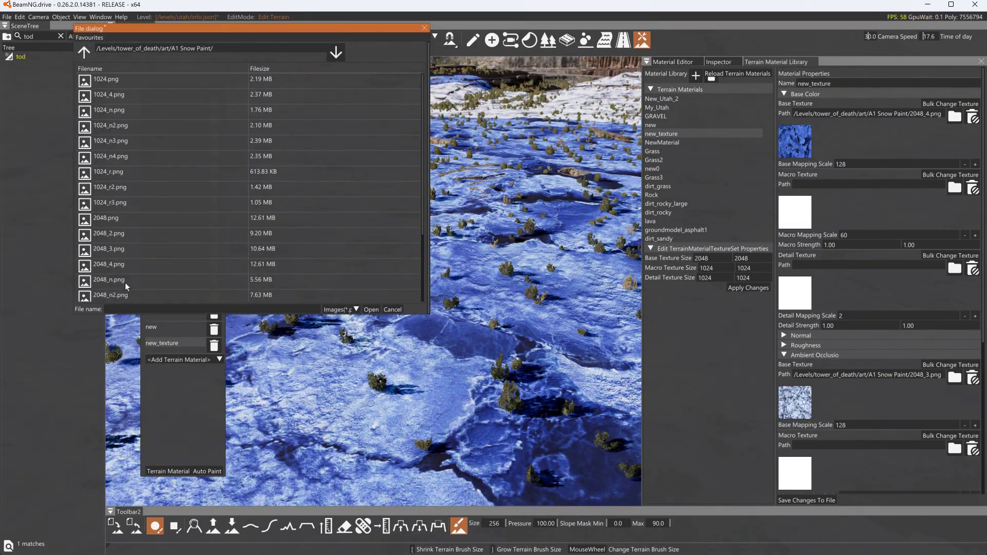
pyautogui.click(114, 235)
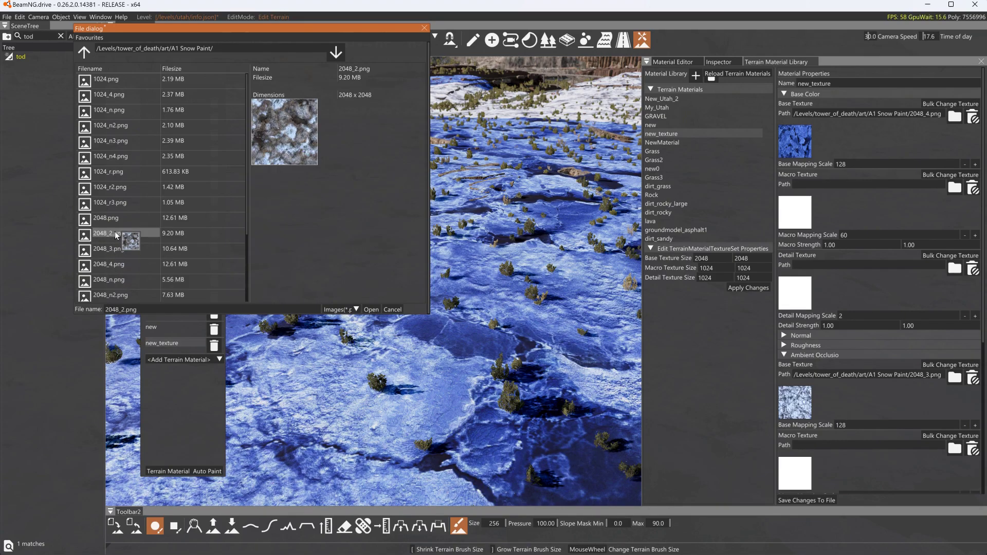
pyautogui.click(370, 309)
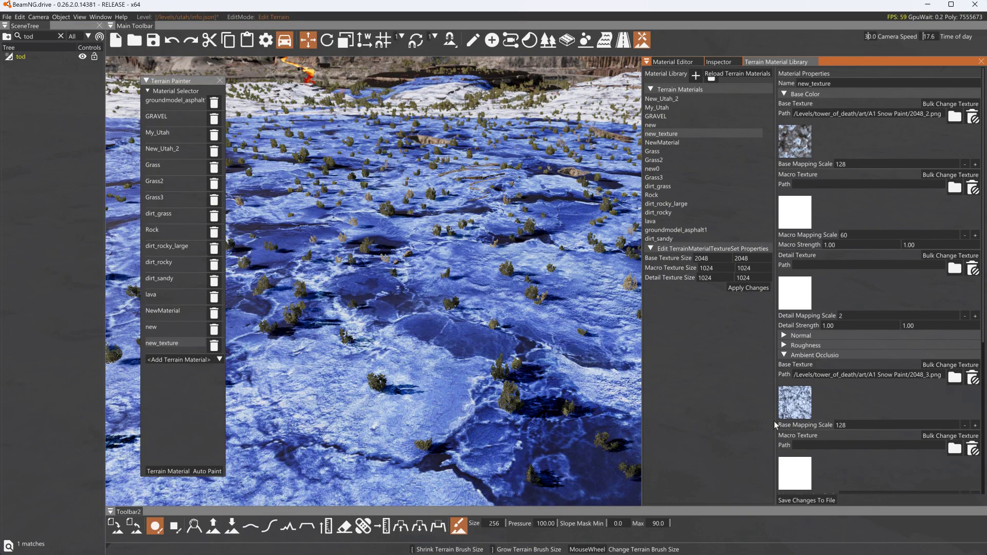
pyautogui.click(820, 498)
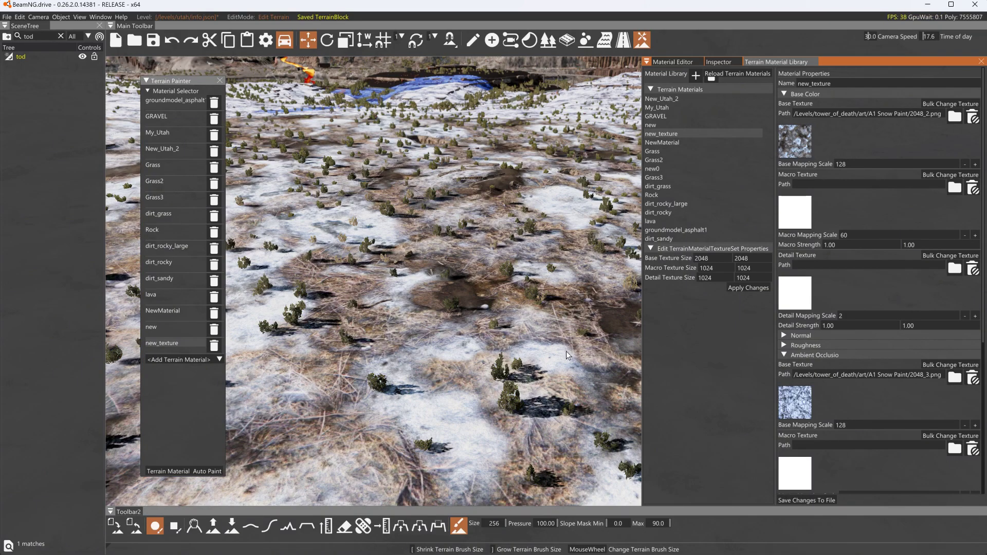
pyautogui.press('w')
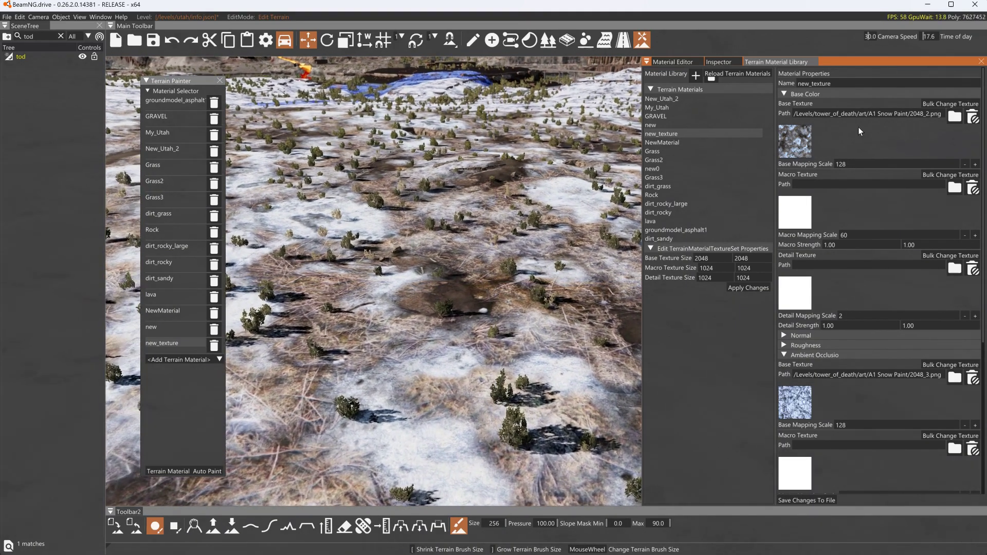
pyautogui.moveTo(860, 161)
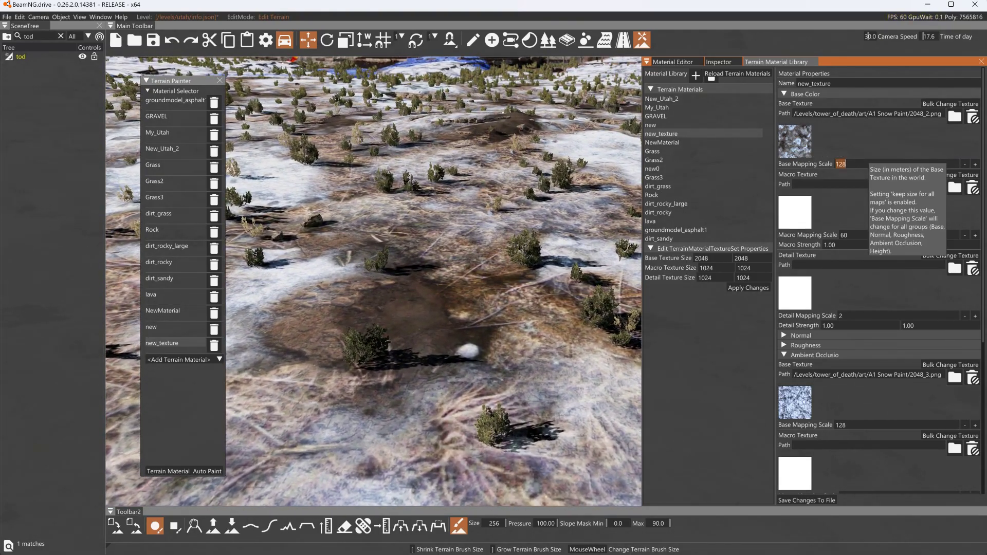
pyautogui.doubleClick(832, 164)
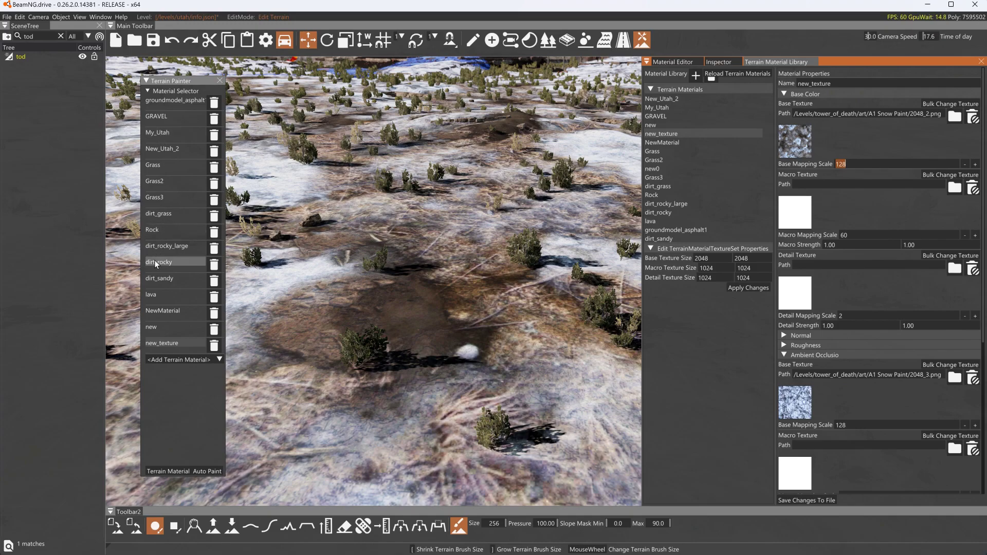
# Assign 2048.png from the A1 Snow Paint folder as new_texture's Base Color base texture, save to file and inspect the terrain
pyautogui.click(794, 146)
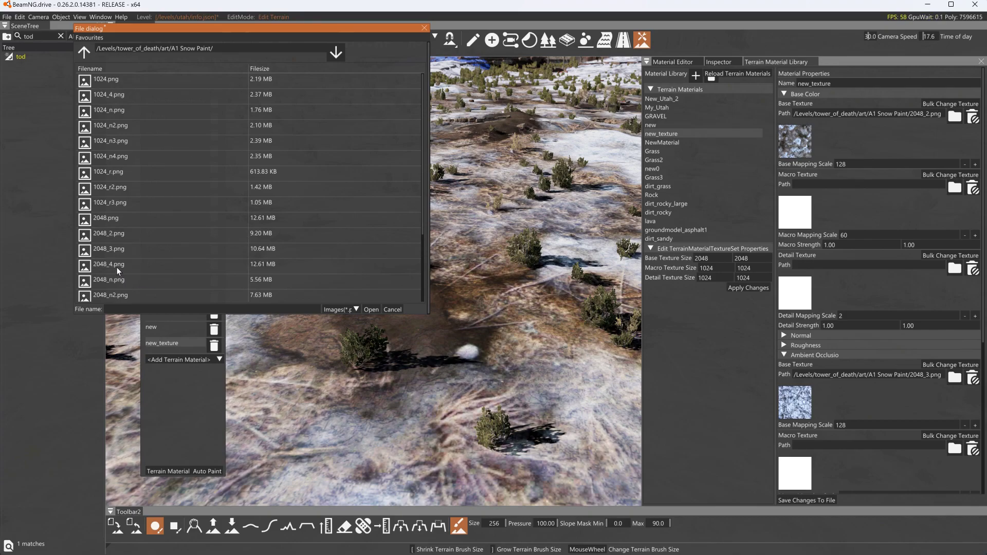
pyautogui.click(120, 218)
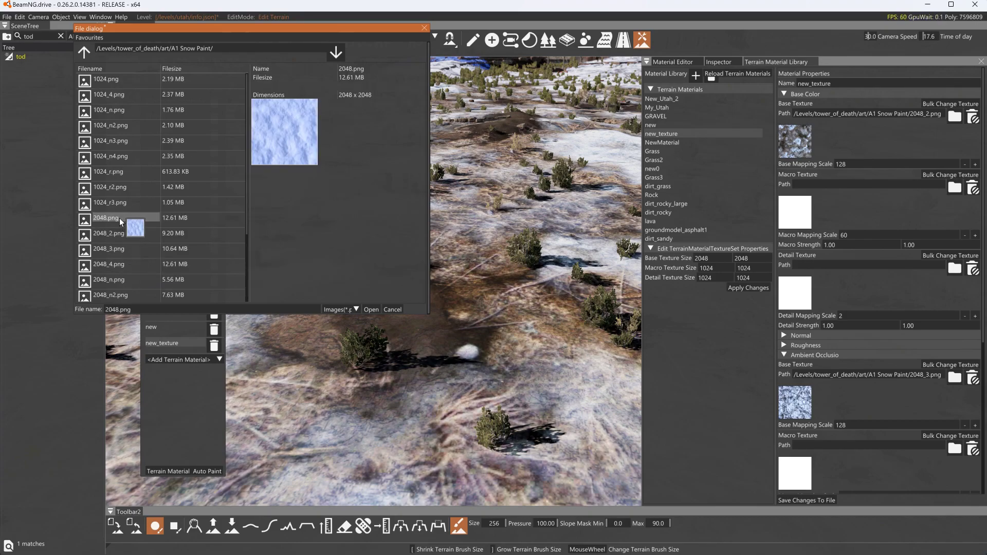
pyautogui.click(371, 310)
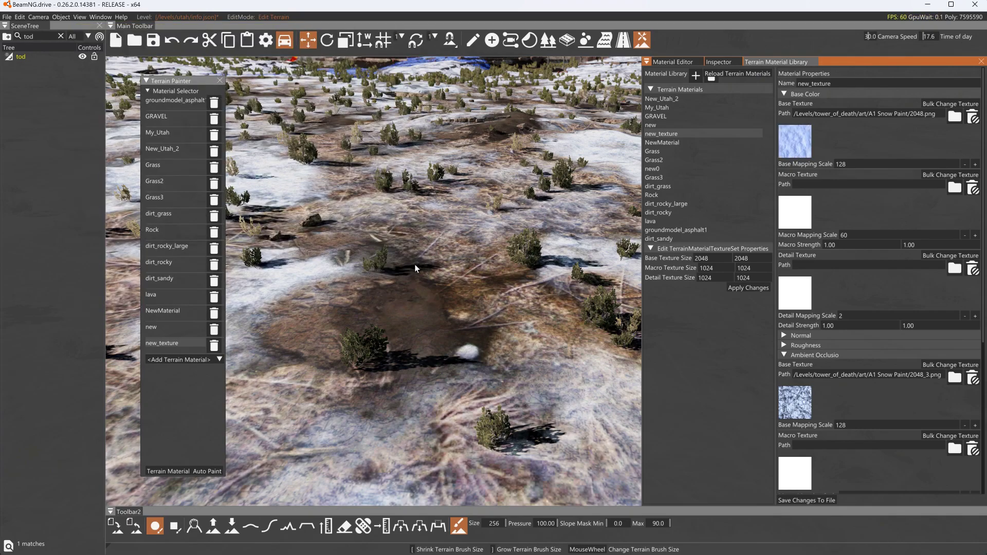
pyautogui.click(815, 499)
pyautogui.press('s')
pyautogui.moveTo(574, 307)
pyautogui.mouseDown(button='right')
pyautogui.moveTo(544, 291)
pyautogui.moveTo(568, 292)
pyautogui.mouseUp(button='right')
pyautogui.press('w')
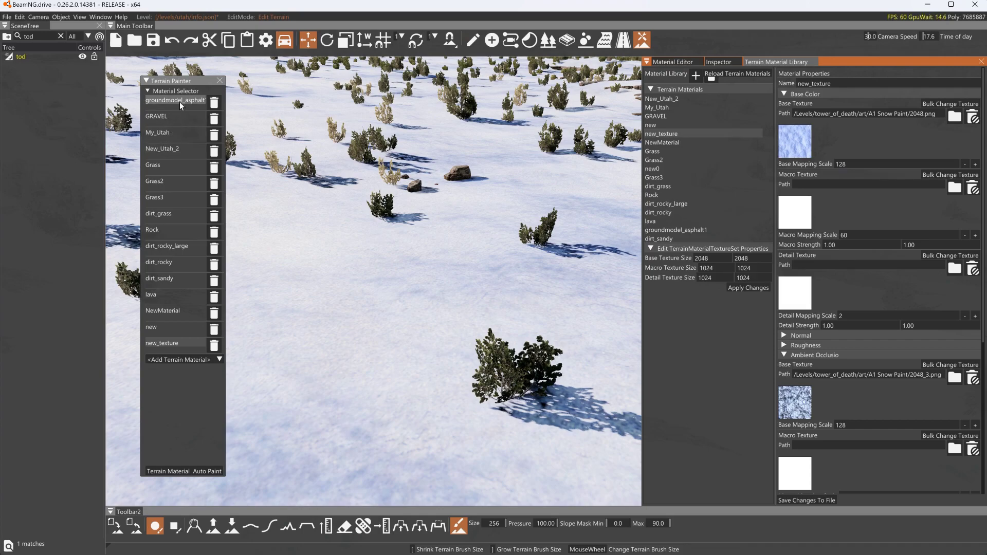
# Assign 1024_4.png from /Levels/tower_of_death/art/A1 Snow Paint/ as new_texture's Base Color macro texture
pyautogui.click(795, 212)
pyautogui.doubleClick(211, 49)
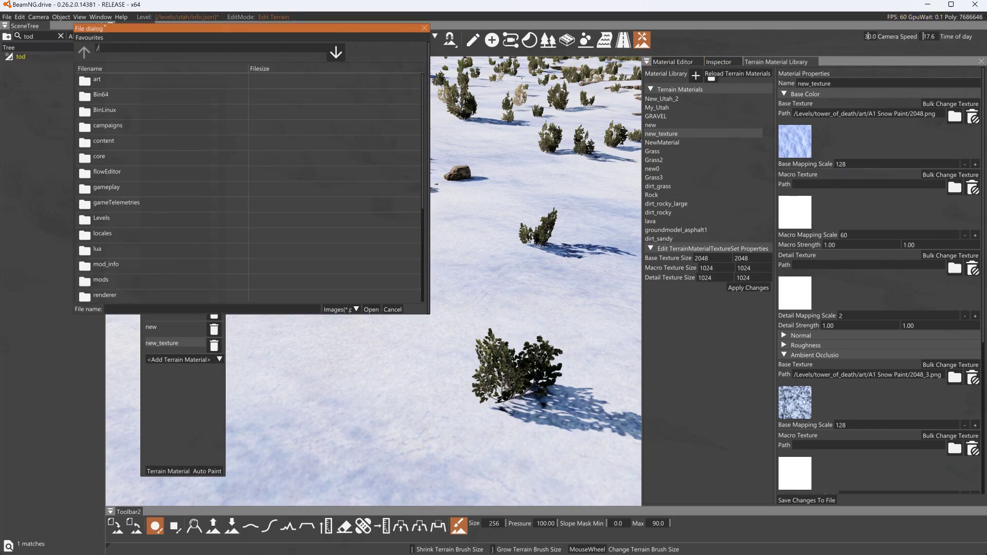
pyautogui.write('/Levels/tower_of_death/art/A1 Snow Paint/')
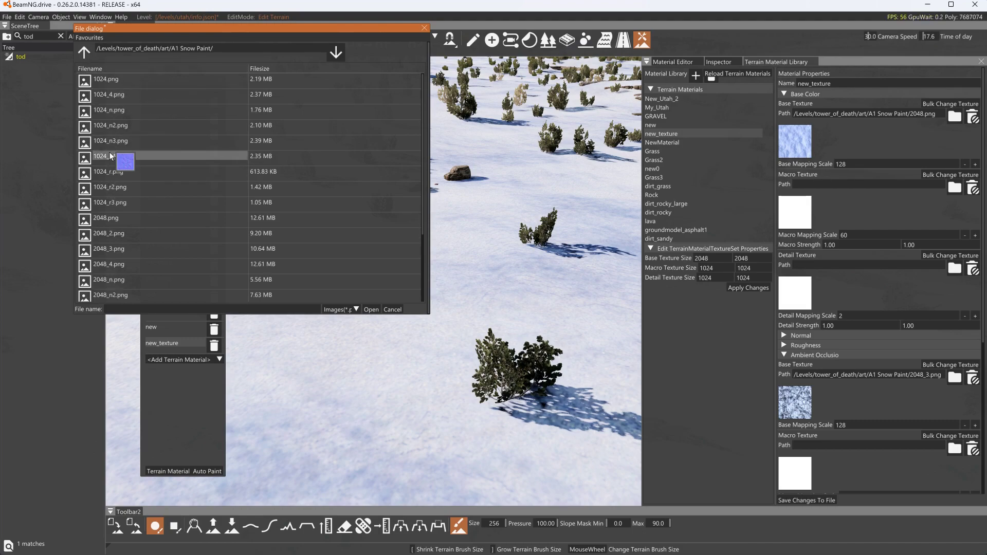
pyautogui.moveTo(111, 105)
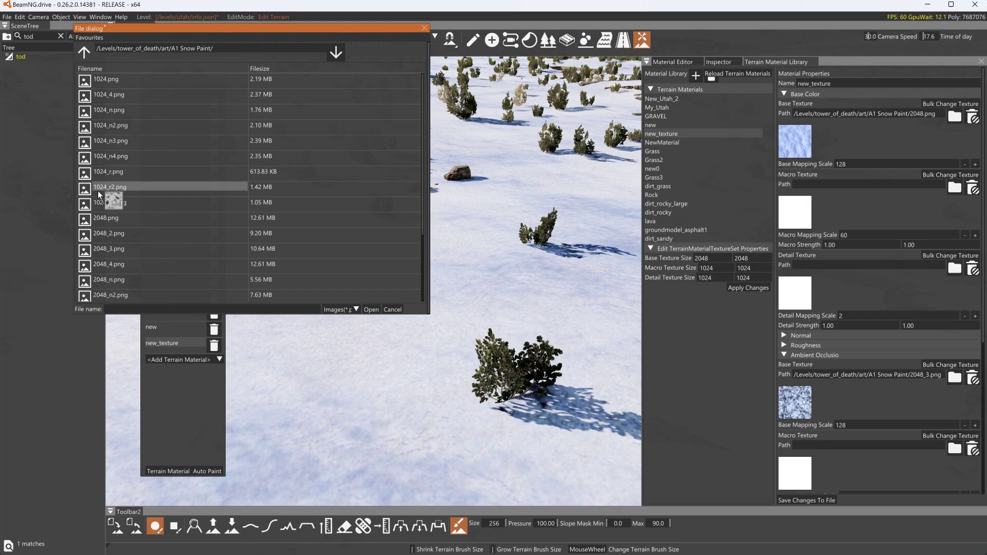
pyautogui.click(99, 97)
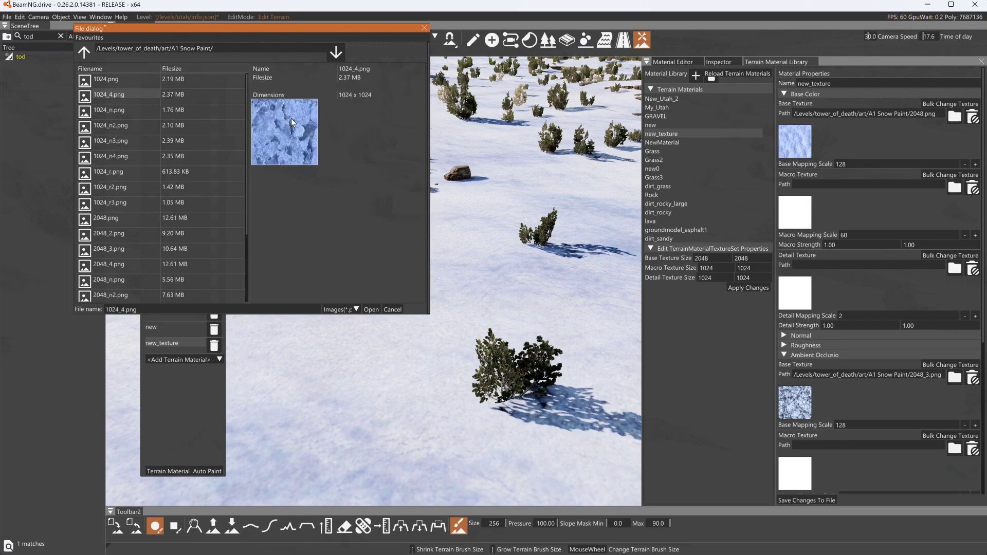
pyautogui.click(371, 310)
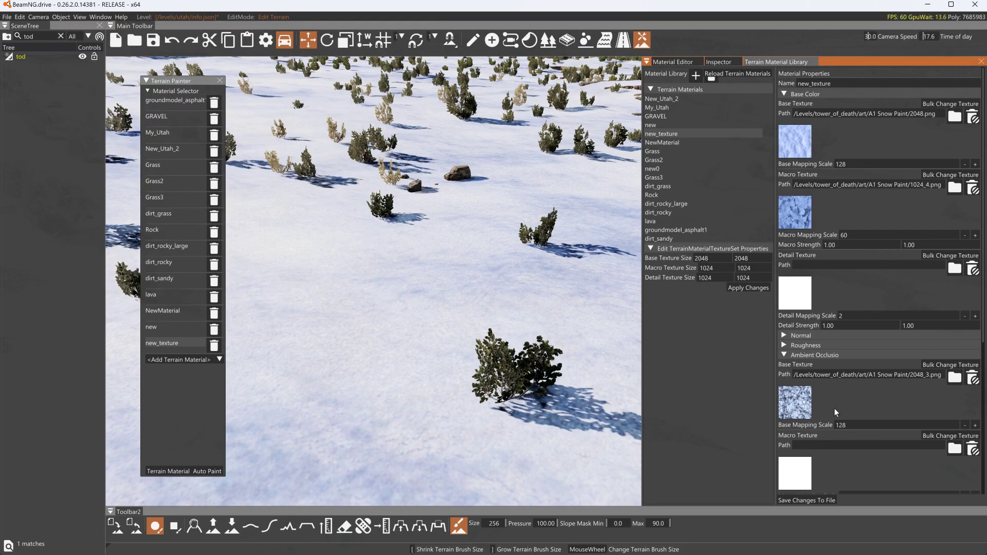
# Assign 1024_4.png from the A1 Snow Paint folder as new_texture's Ambient Occlusion macro texture, save to file and inspect the terrain
pyautogui.click(800, 472)
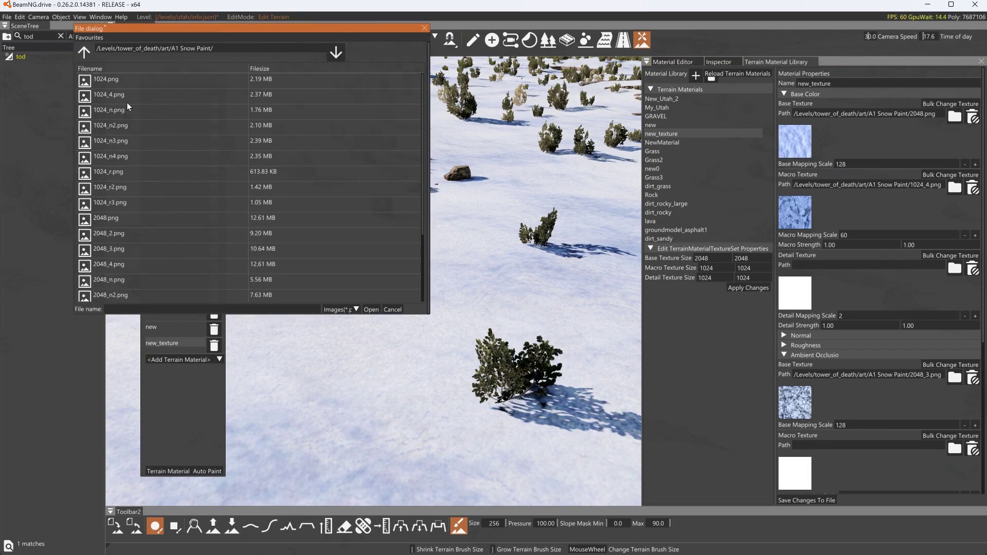
pyautogui.moveTo(104, 246)
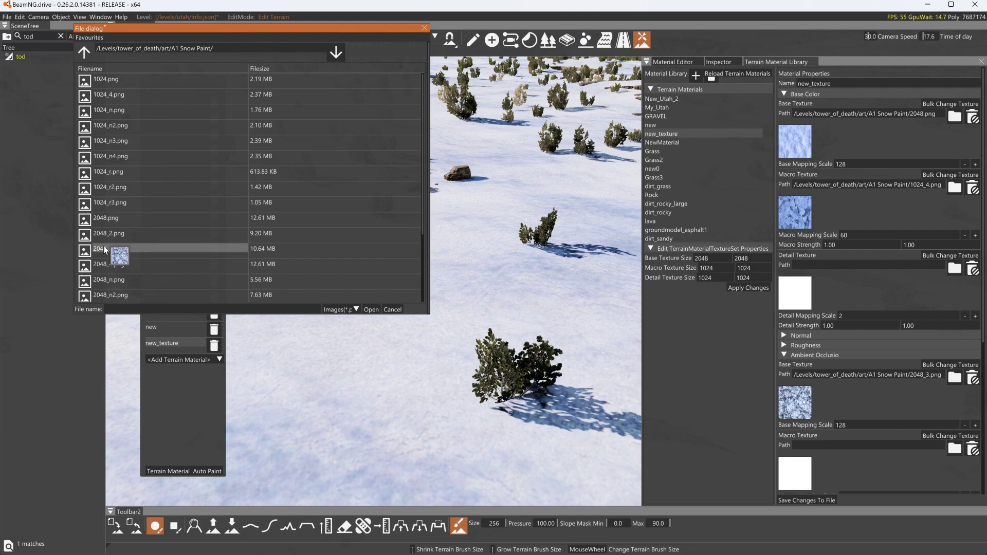
pyautogui.click(107, 234)
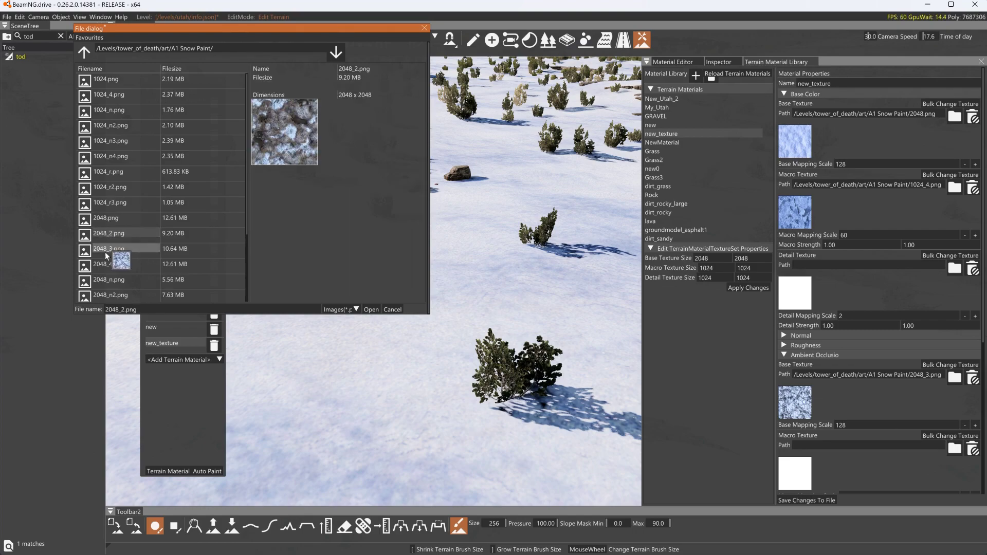
pyautogui.click(105, 252)
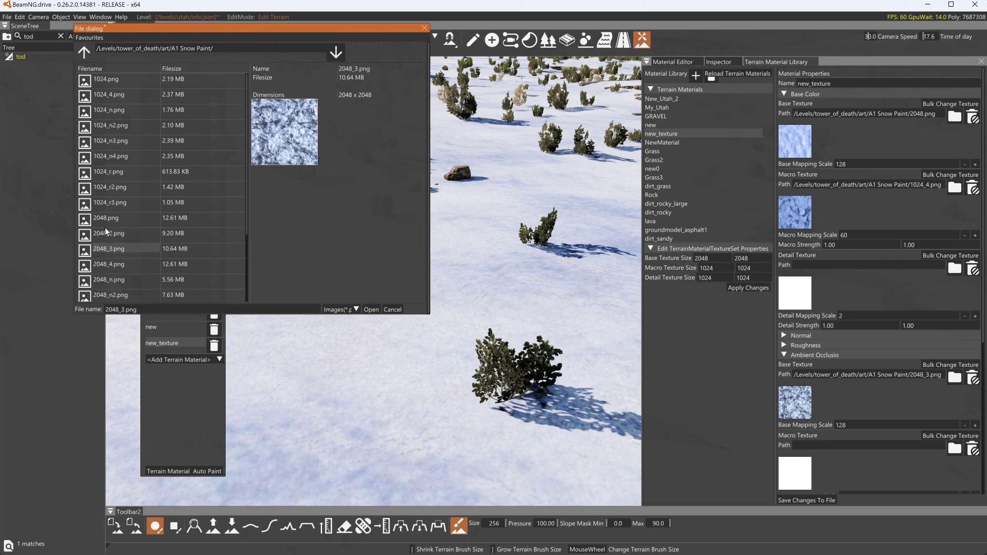
pyautogui.click(107, 171)
pyautogui.click(107, 156)
pyautogui.click(107, 141)
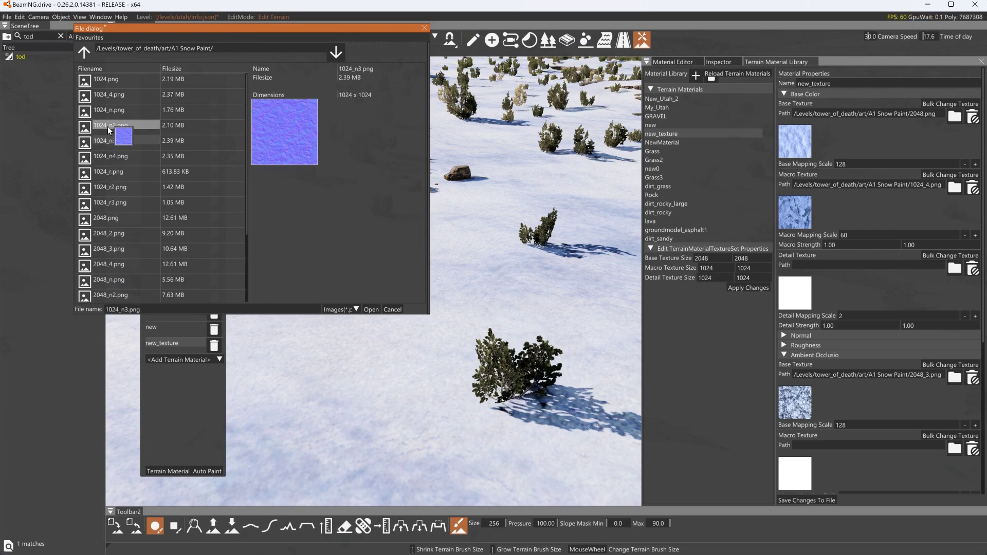
pyautogui.click(107, 125)
pyautogui.click(110, 95)
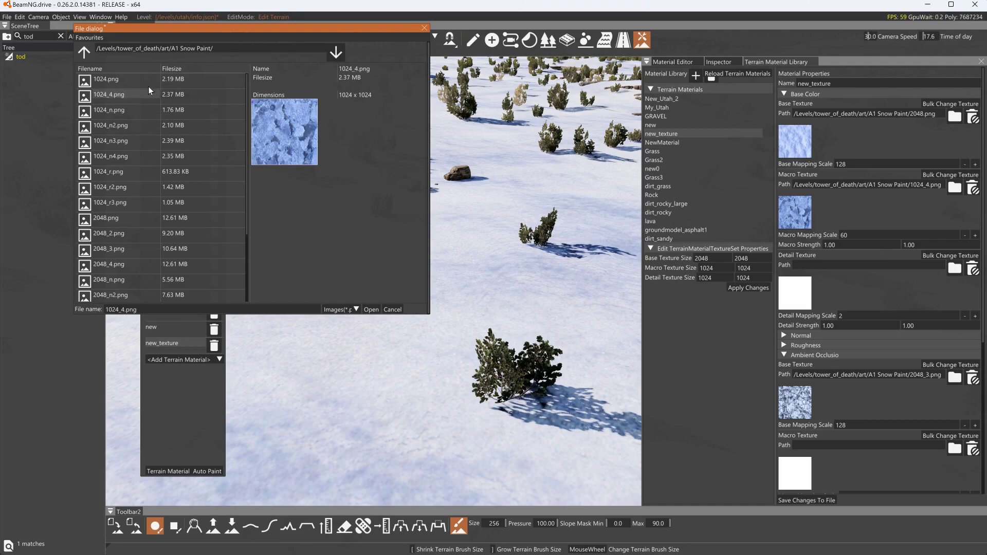
pyautogui.click(369, 309)
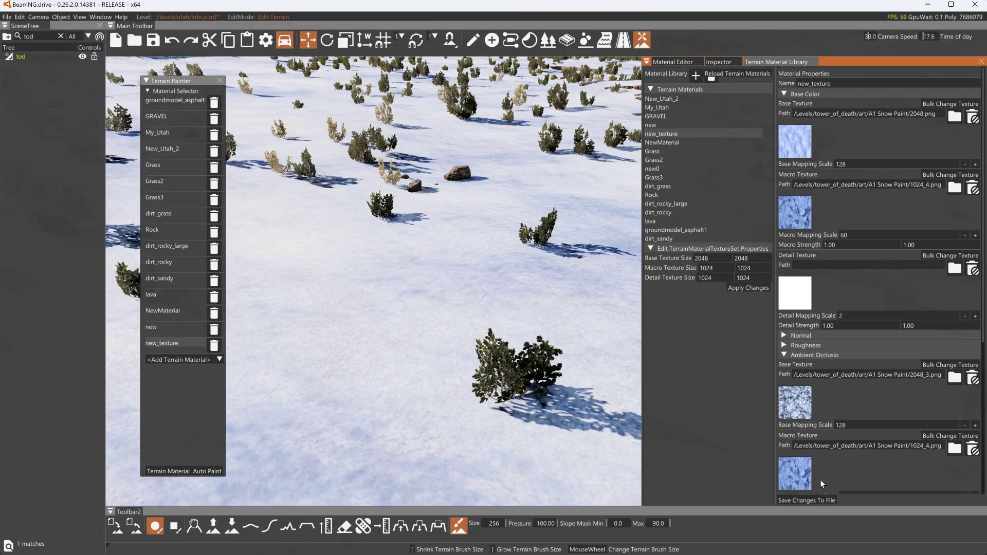
pyautogui.moveTo(519, 362); pyautogui.dragTo(481, 289, button='right')
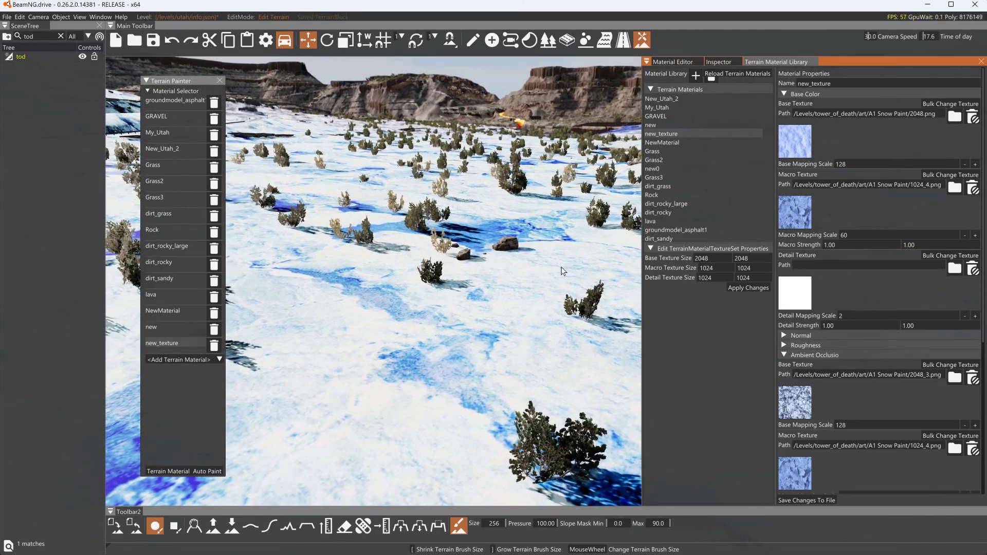
# Try Base Color macro mapping scales of 32 and 2 on new_texture, saving each to file to compare the terrain
pyautogui.click(844, 235)
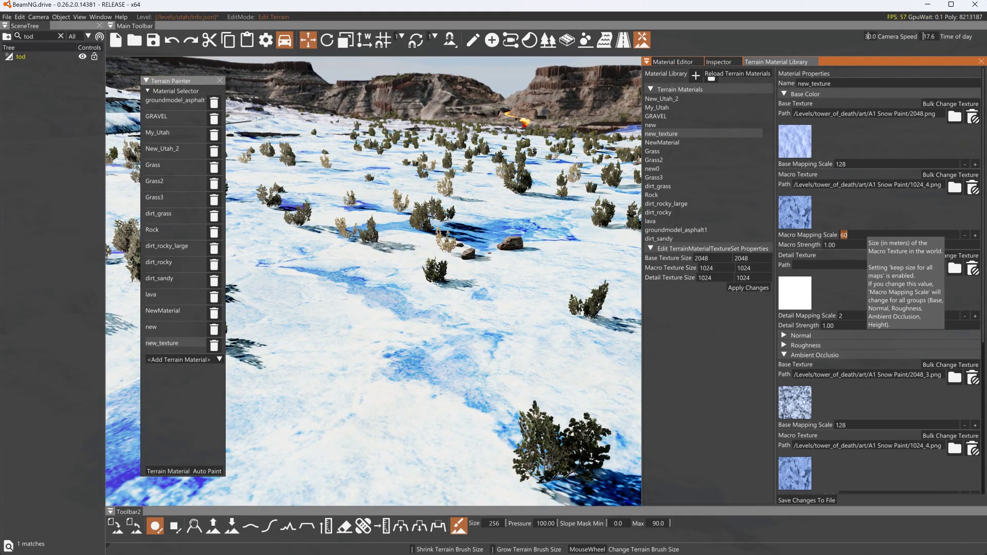
pyautogui.write('32')
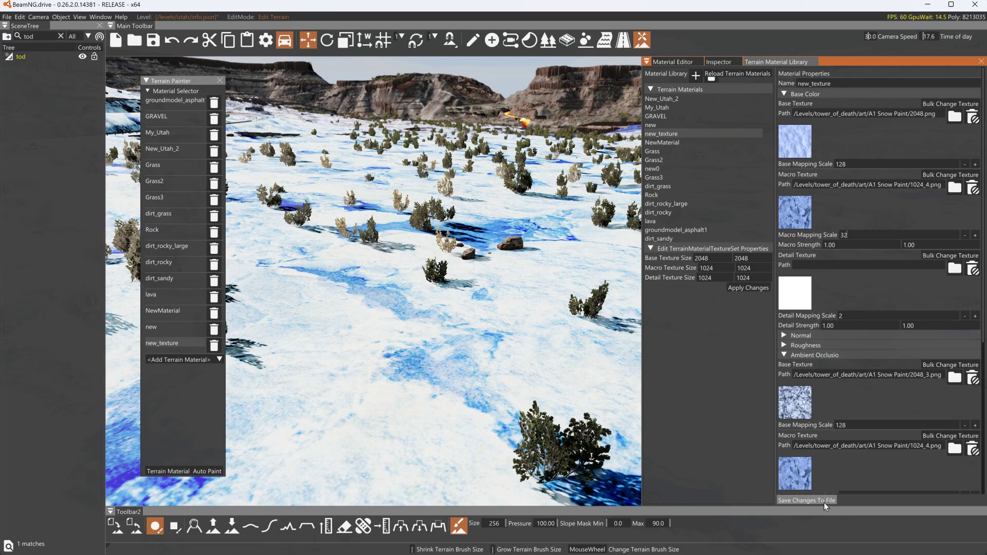
pyautogui.click(865, 233)
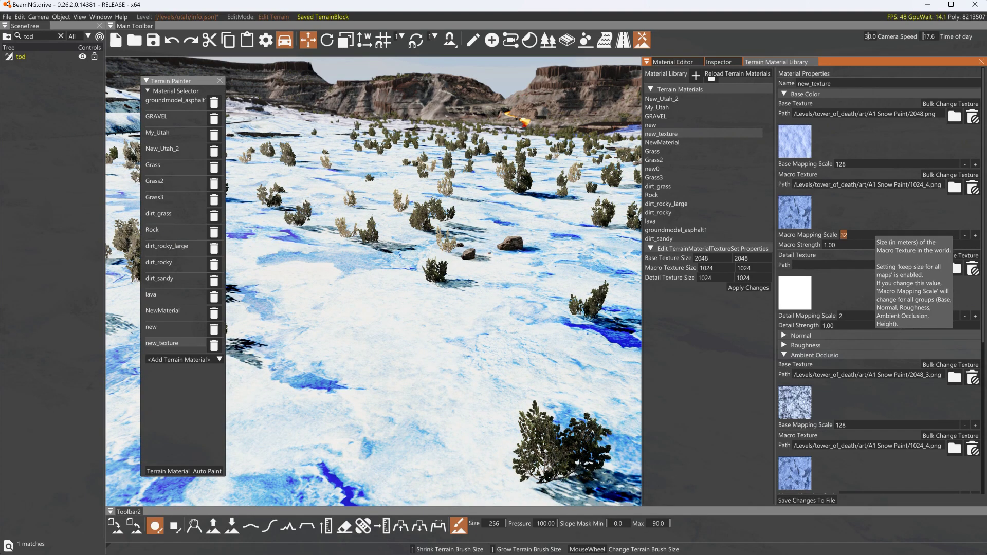
pyautogui.write('2')
pyautogui.click(822, 496)
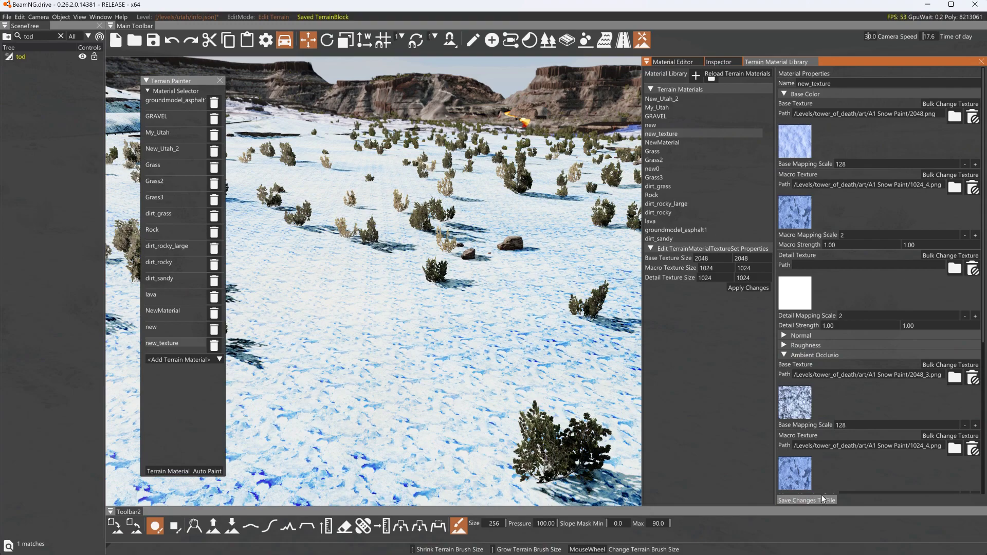
# Set new_texture's Base Color macro mapping scale to 128 and save the changes to file
pyautogui.click(842, 235)
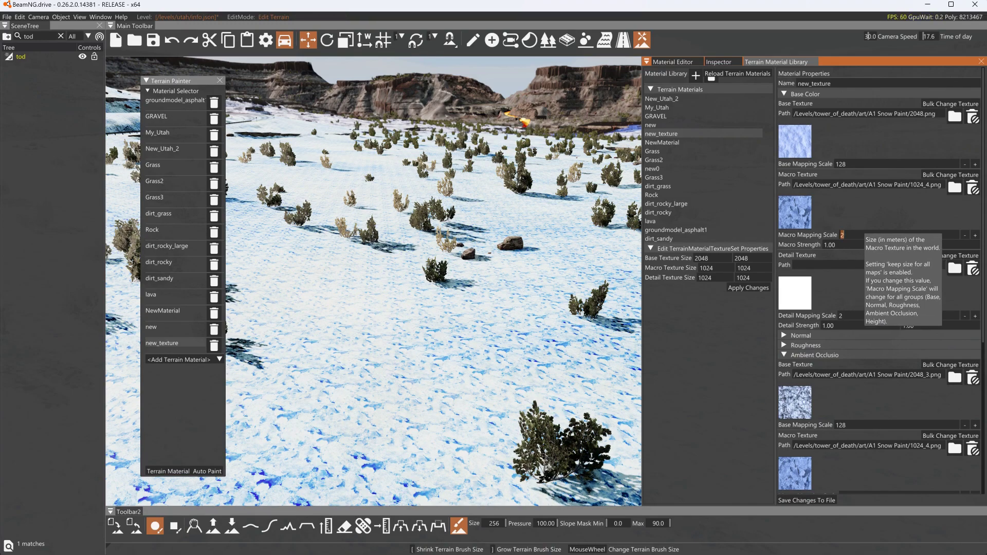
pyautogui.write('128')
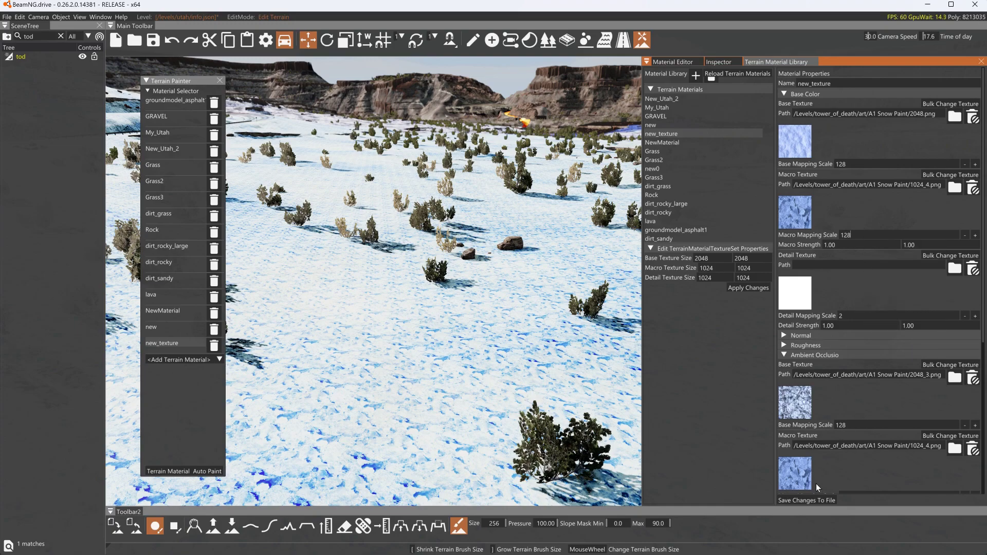
pyautogui.click(817, 500)
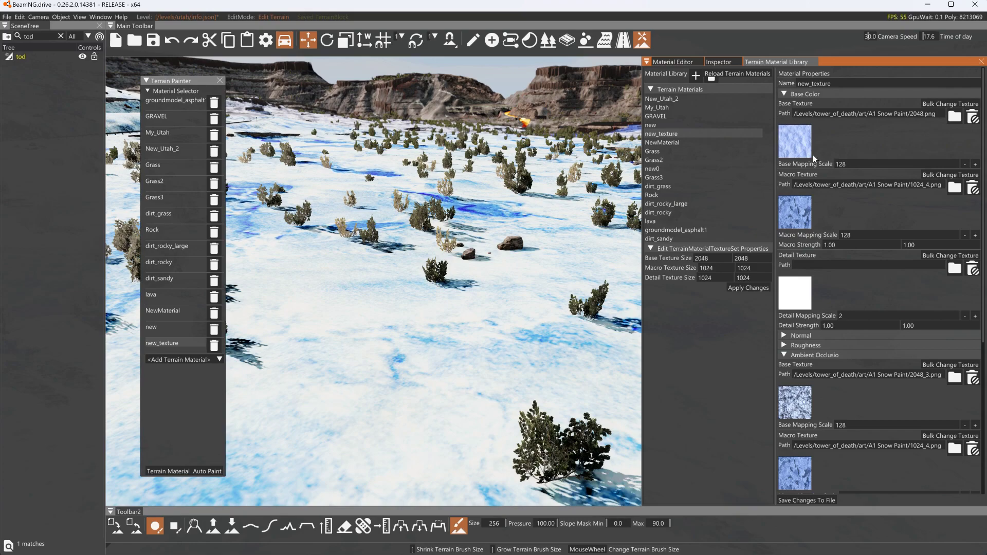
pyautogui.click(801, 146)
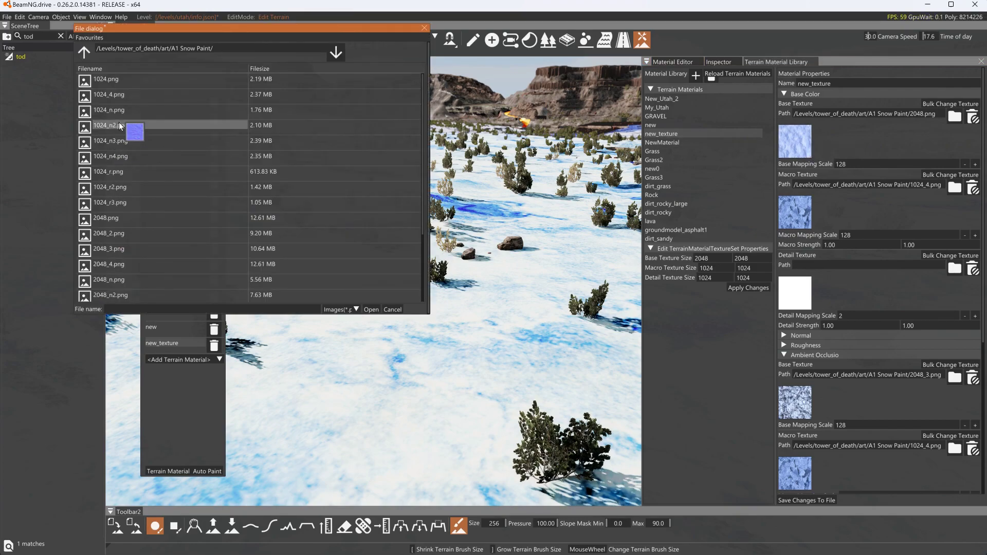
pyautogui.moveTo(117, 95)
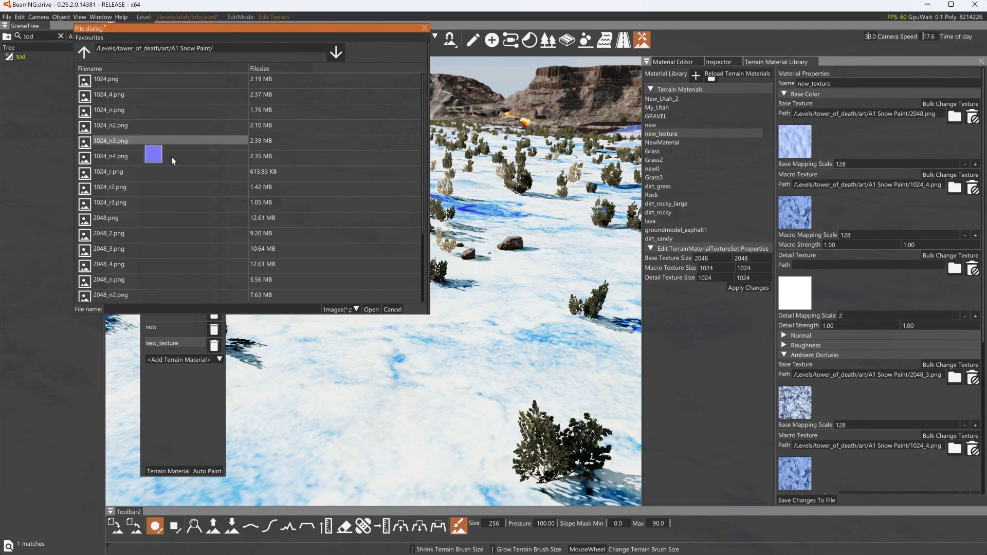
pyautogui.click(863, 289)
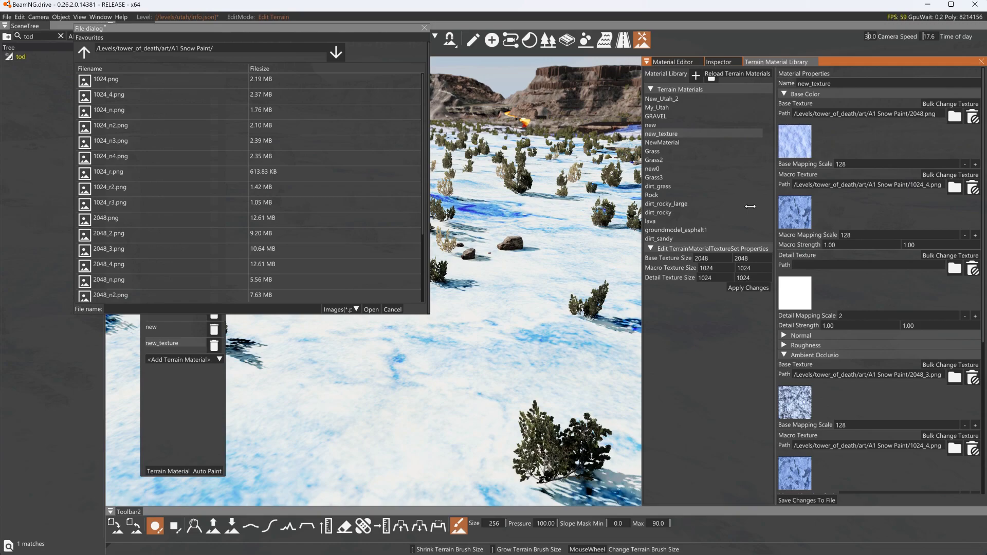
pyautogui.click(424, 28)
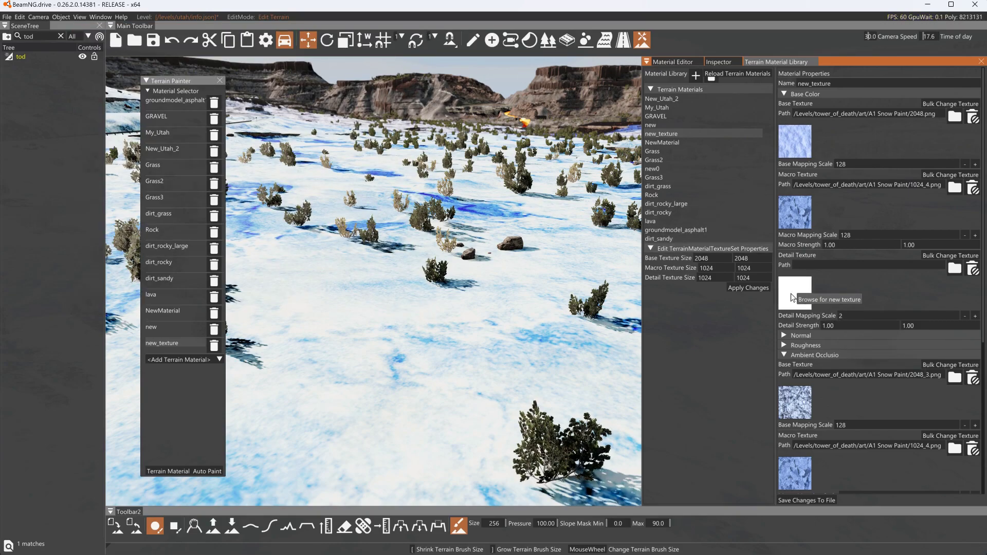
# Set both Base Color macro strength values of new_texture to 0 and save the changes to file
pyautogui.click(850, 245)
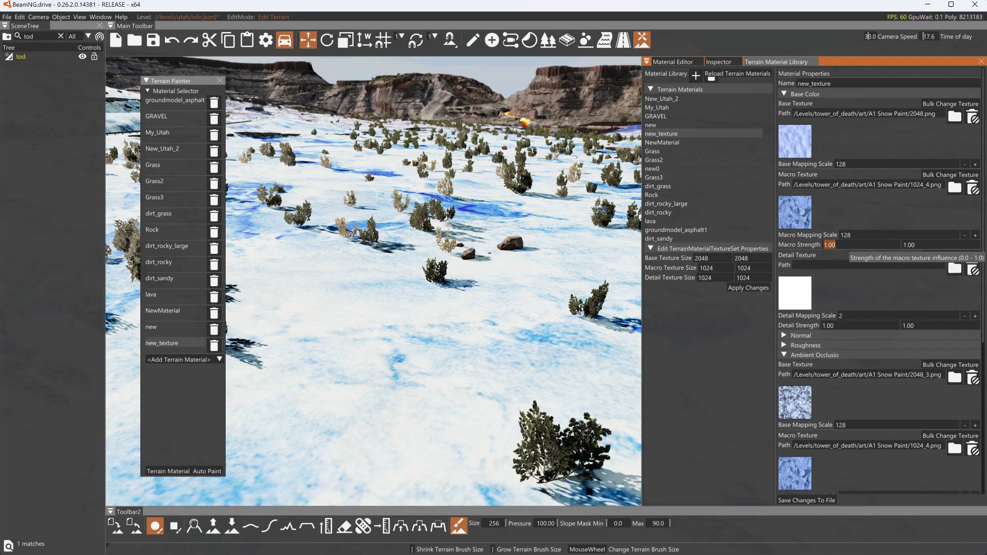
pyautogui.write('0')
pyautogui.click(923, 246)
pyautogui.write('0')
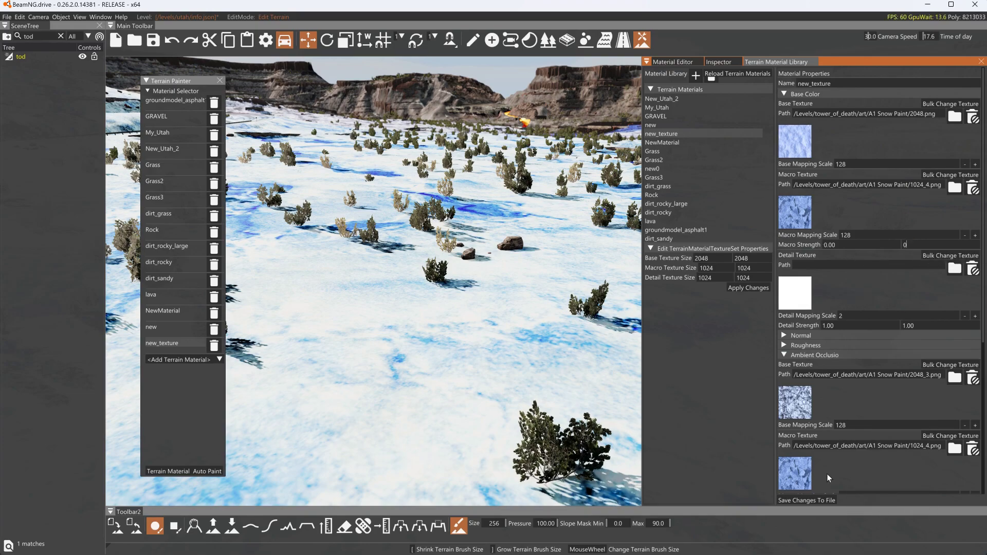
pyautogui.click(820, 499)
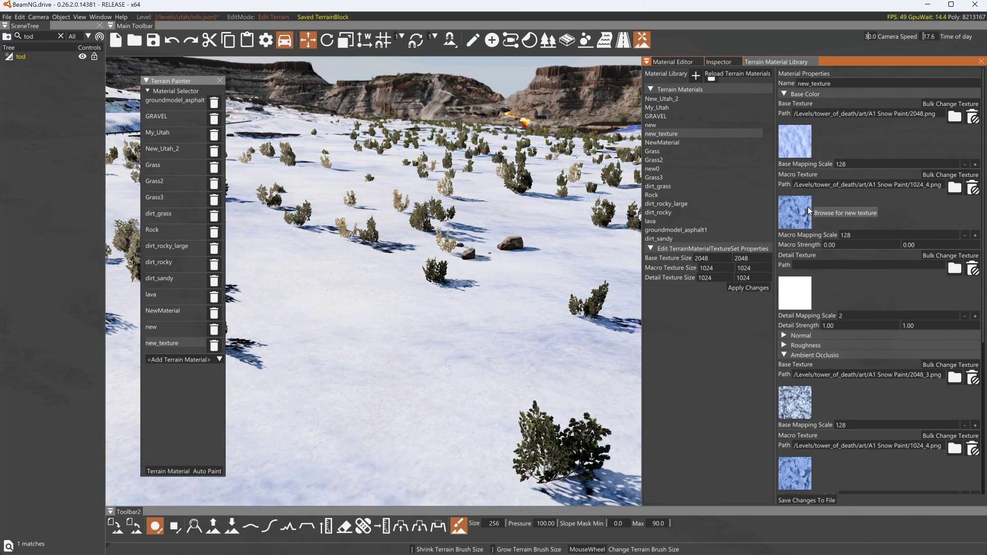
# Assign 1024.png from /Levels/tower_of_death/art/AA Terrain Paints/ as new_texture's Base Color detail texture
pyautogui.click(808, 304)
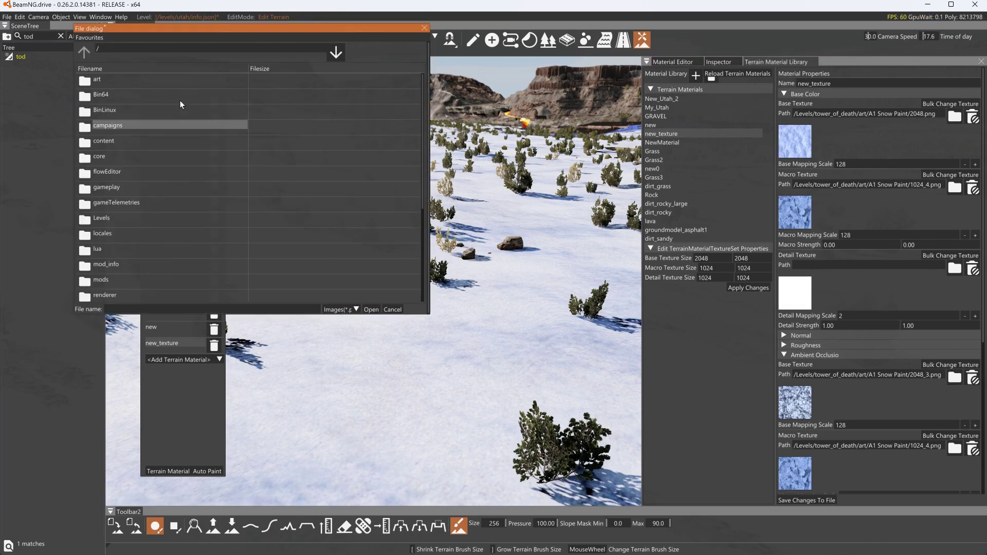
pyautogui.press('BackSpace')
pyautogui.write('/Levels/tower_of_death/art/A1 Snow Paint/')
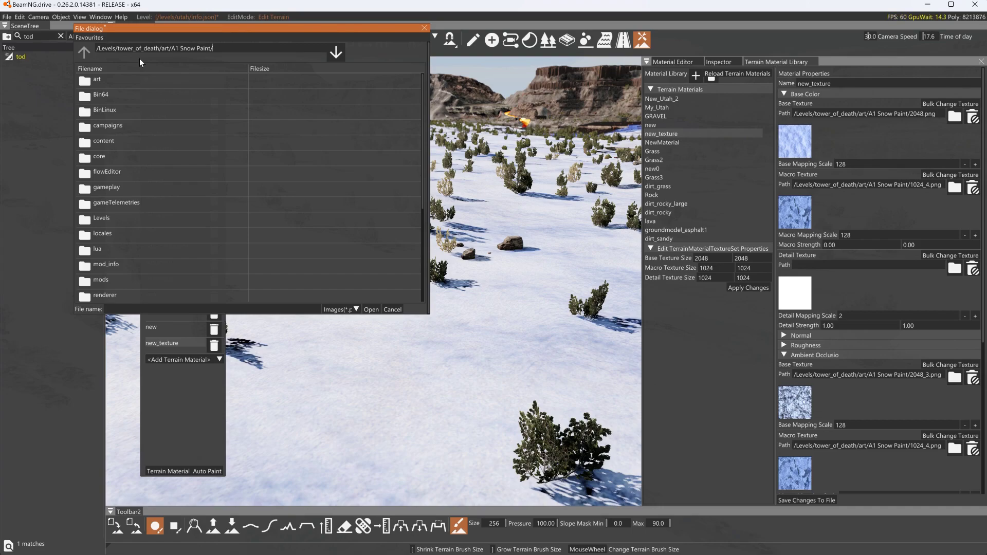
pyautogui.press('Return')
pyautogui.moveTo(117, 173)
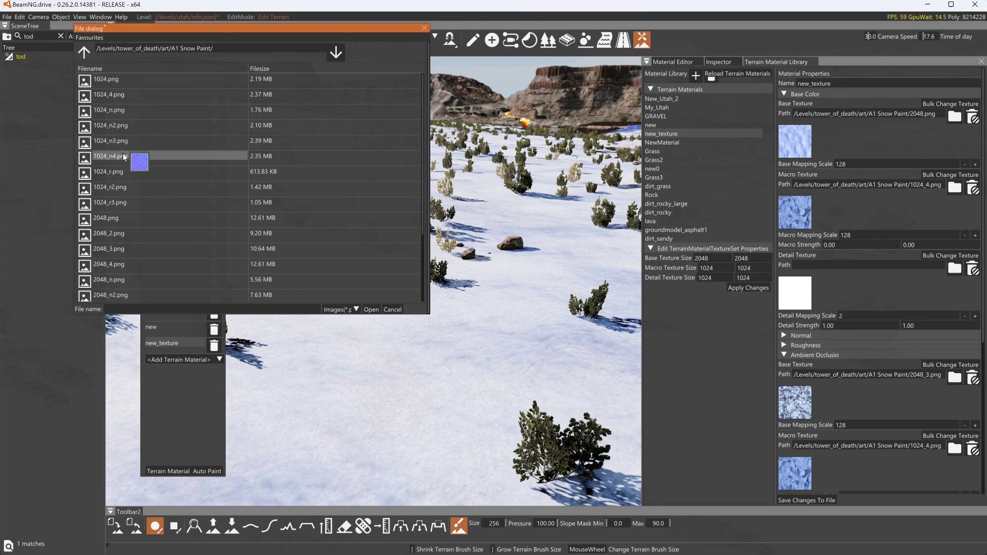
pyautogui.click(112, 188)
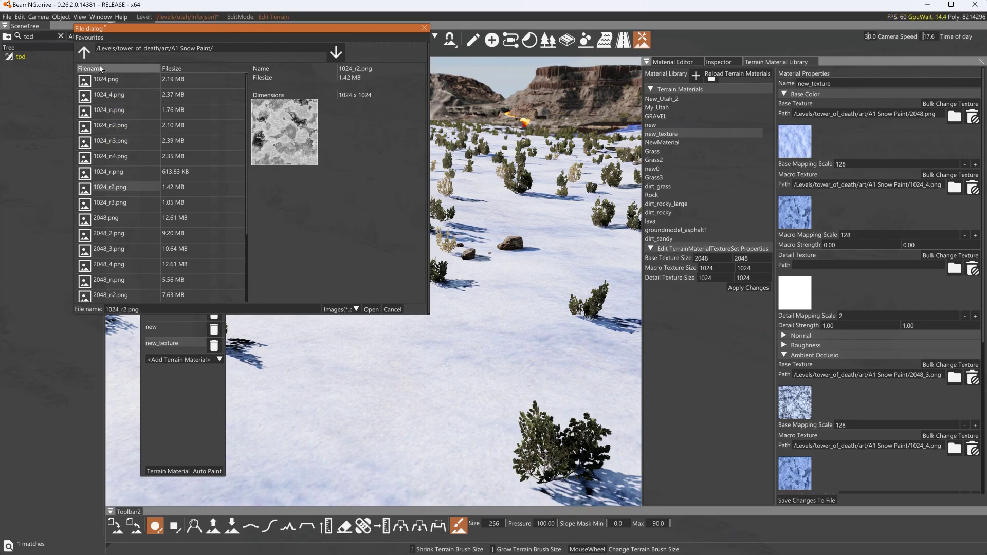
pyautogui.click(85, 51)
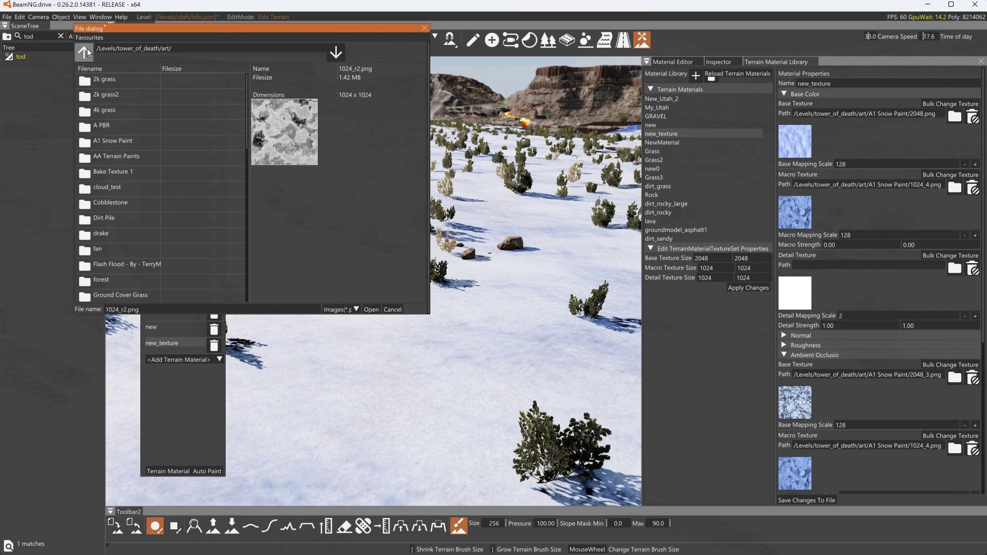
pyautogui.doubleClick(116, 154)
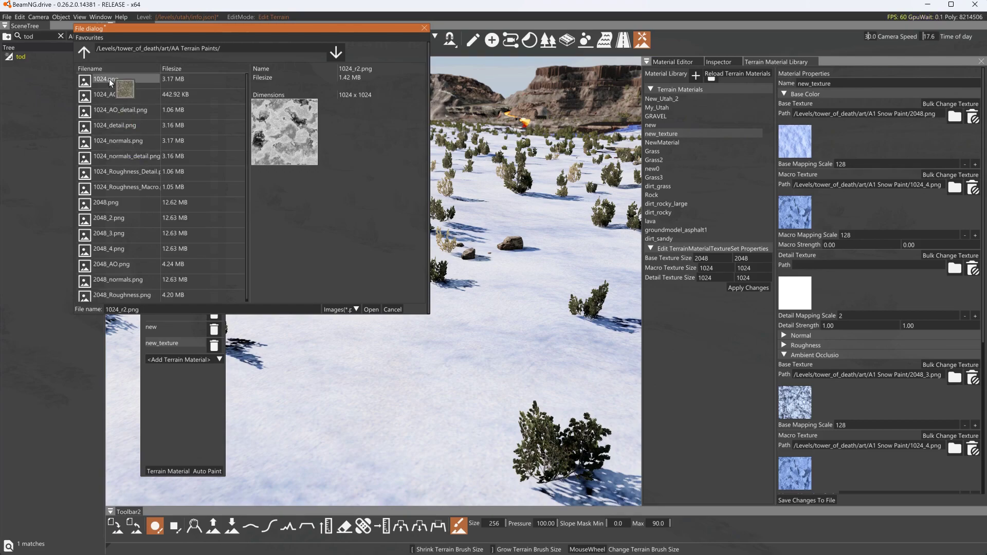
pyautogui.click(111, 81)
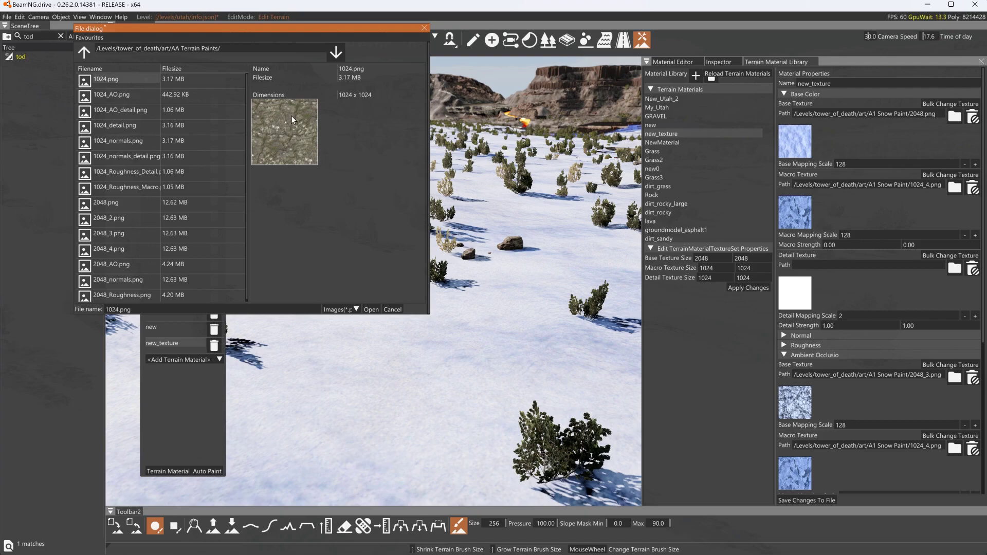
pyautogui.click(371, 309)
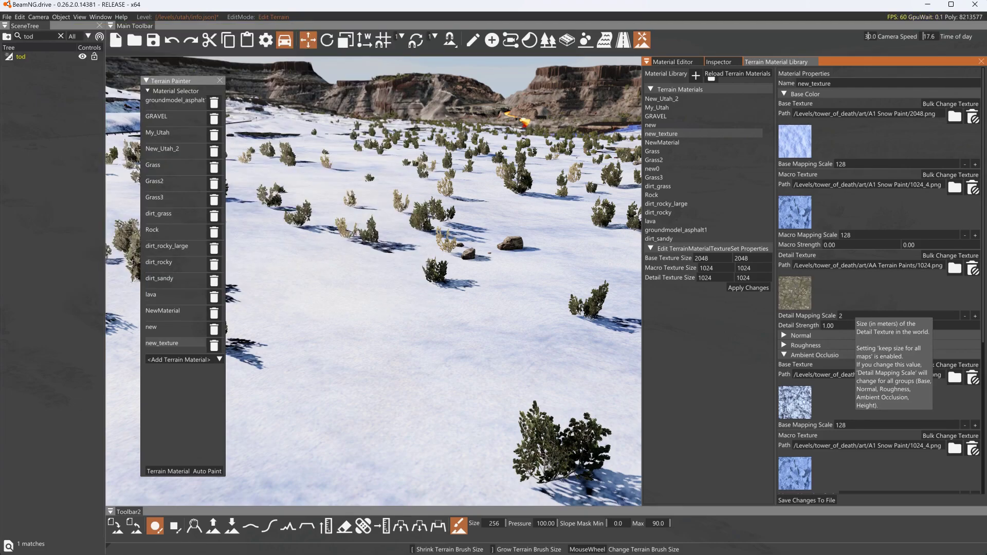
# Assign 1024.png from /Levels/tower_of_death/art/AA Terrain Paints/ as new_texture's Ambient Occlusion detail texture and save the changes to file
pyautogui.scroll(-5, 802, 495)
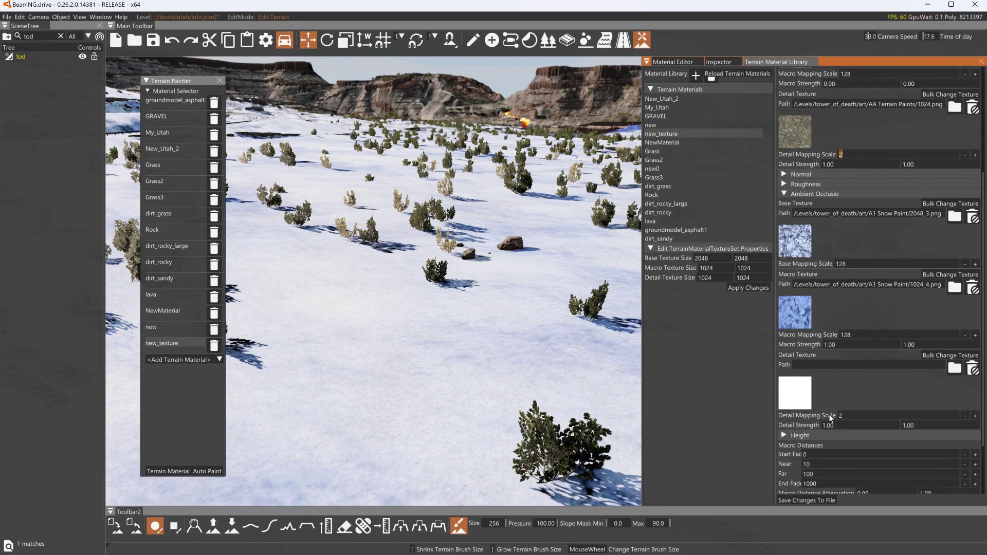
pyautogui.click(800, 394)
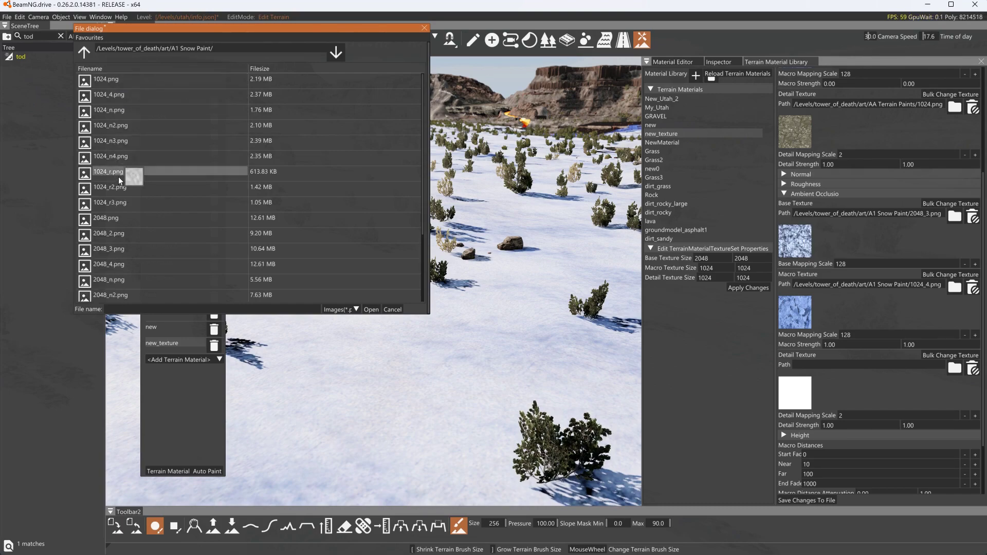
pyautogui.click(84, 52)
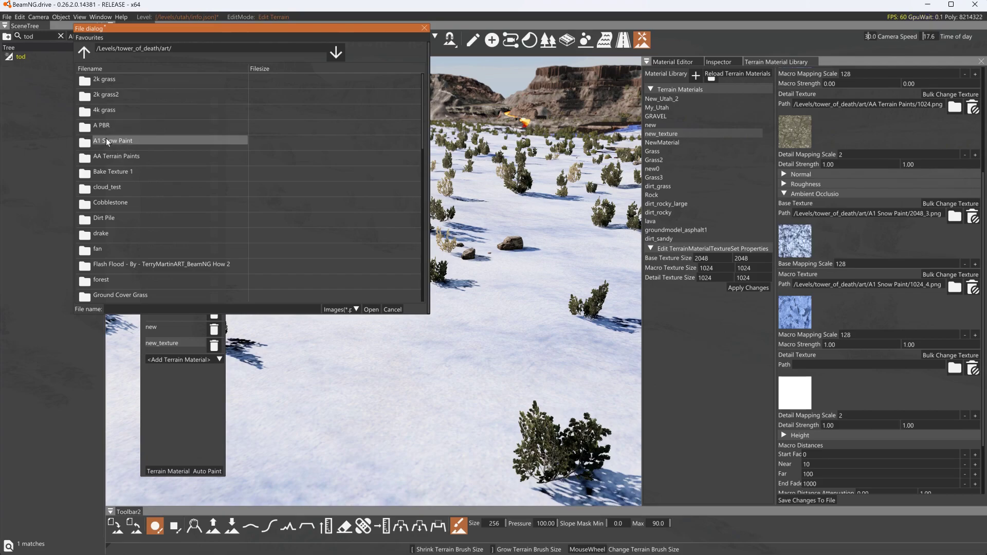
pyautogui.doubleClick(109, 156)
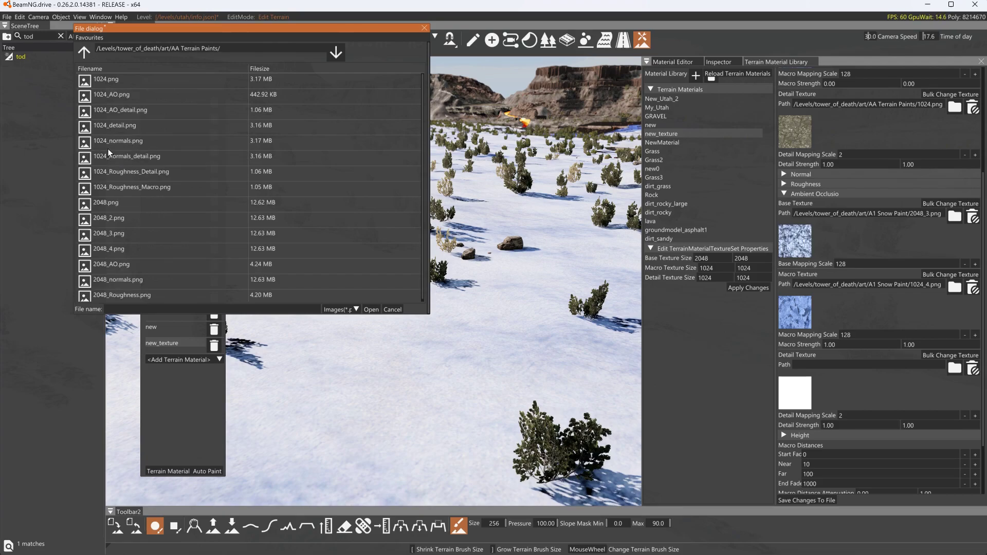
pyautogui.click(107, 80)
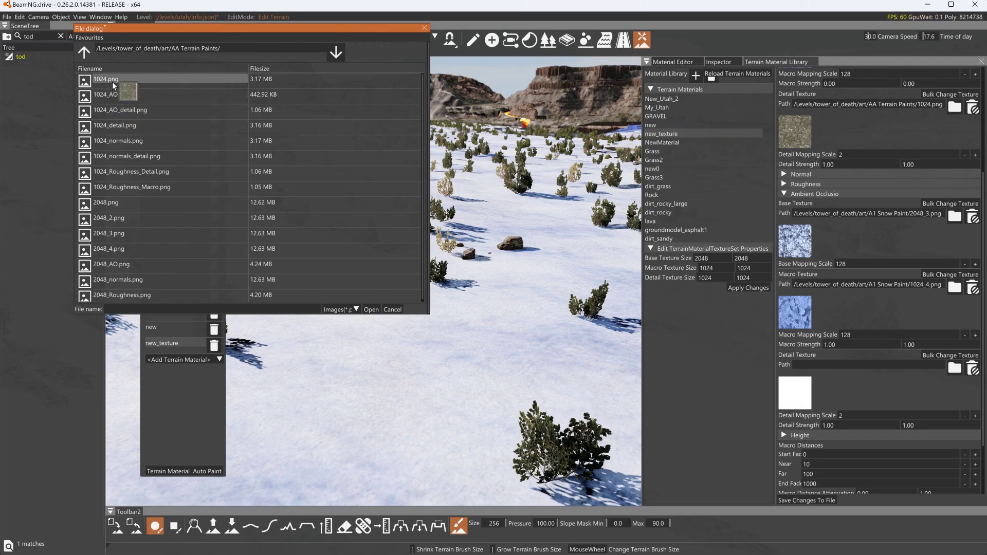
pyautogui.click(371, 310)
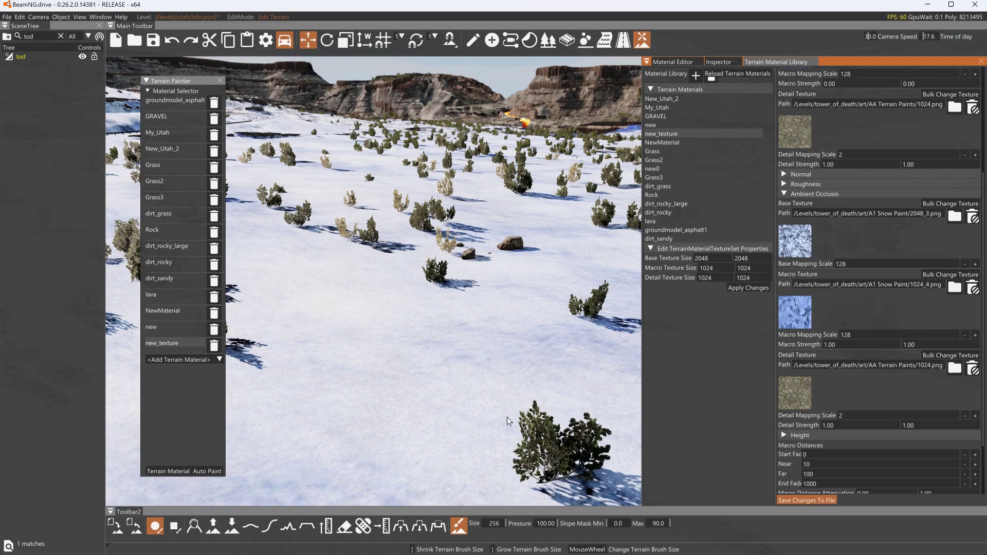
pyautogui.click(806, 500)
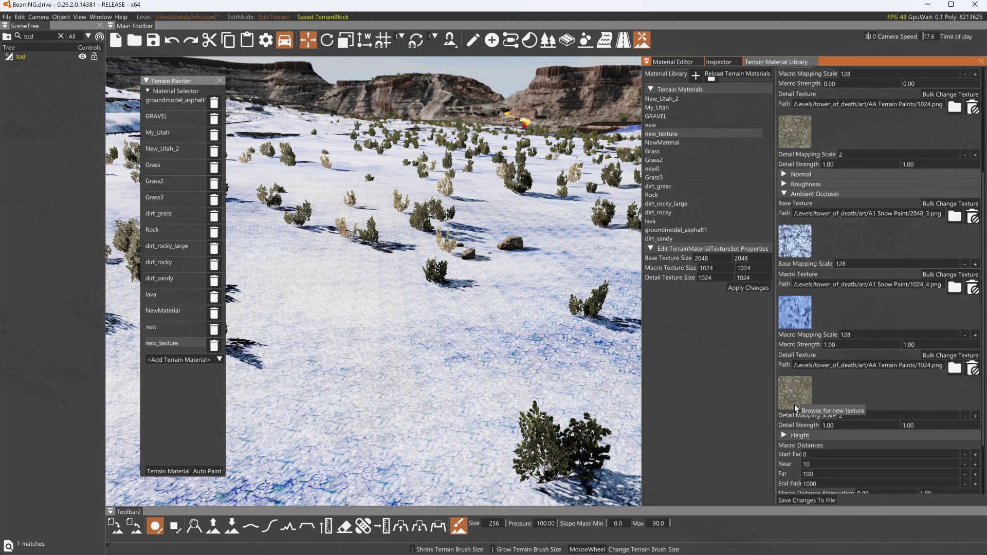
# Try removing new_texture's Base Color macro texture and saving to file, and undo the removal
pyautogui.scroll(3, 847, 242)
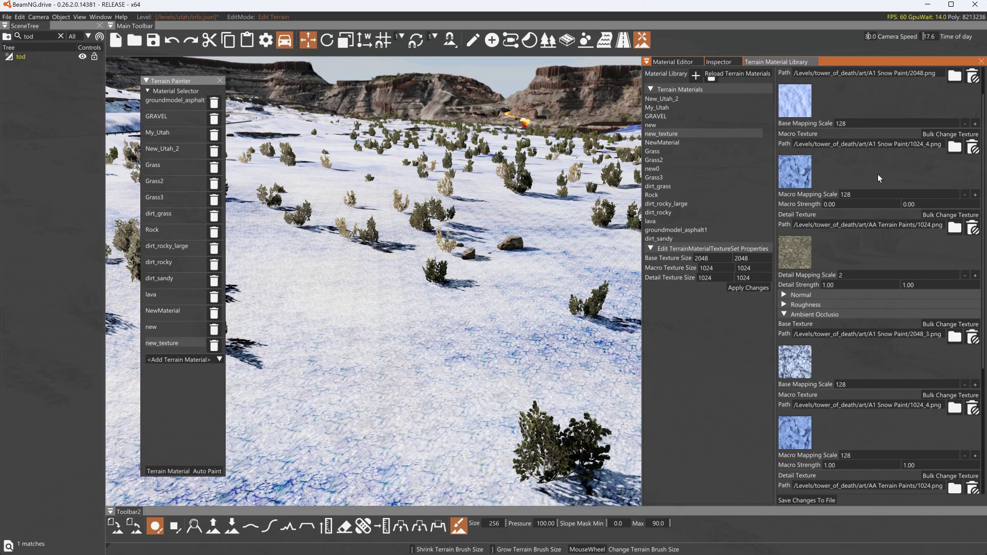
pyautogui.click(973, 150)
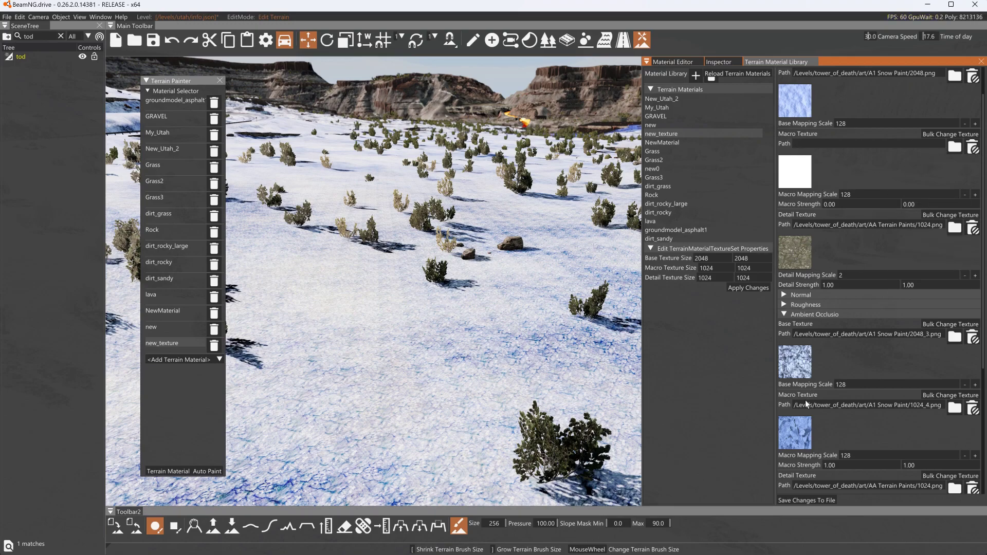
pyautogui.click(804, 498)
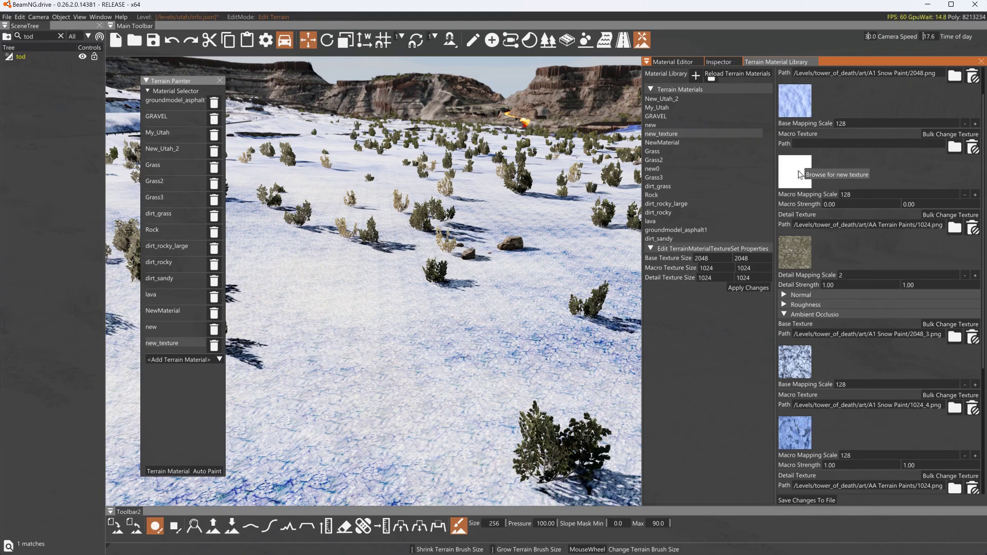
pyautogui.hotkey('ctrl', 'z')
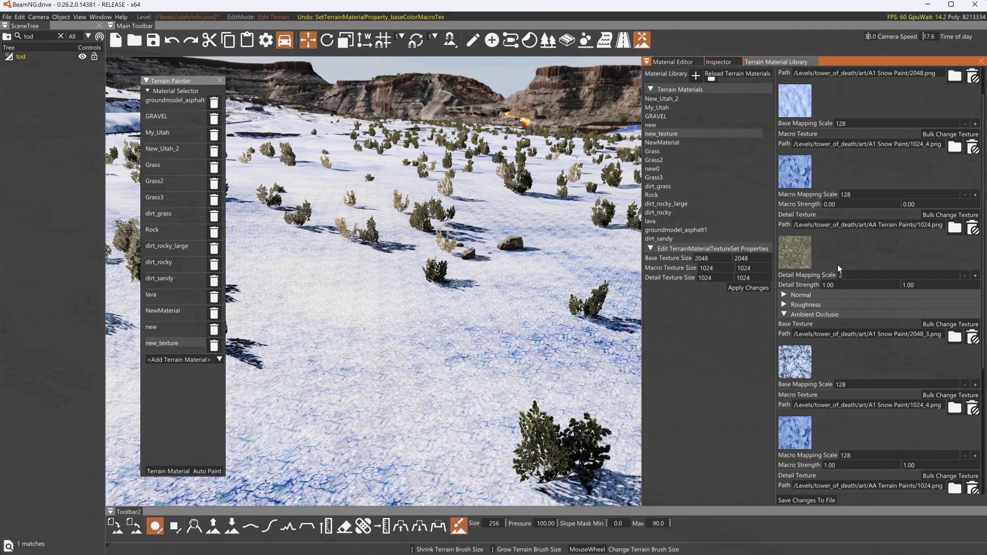
# Try Base Color detail mapping scales of 4, 8 and 16 on new_texture, saving each to file to compare the terrain
pyautogui.click(848, 275)
pyautogui.write('4')
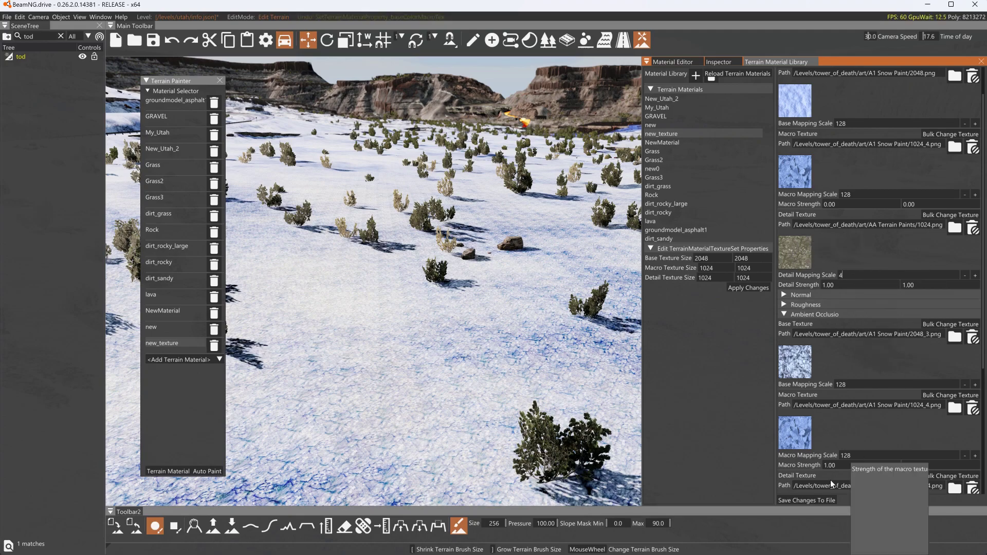
pyautogui.click(817, 499)
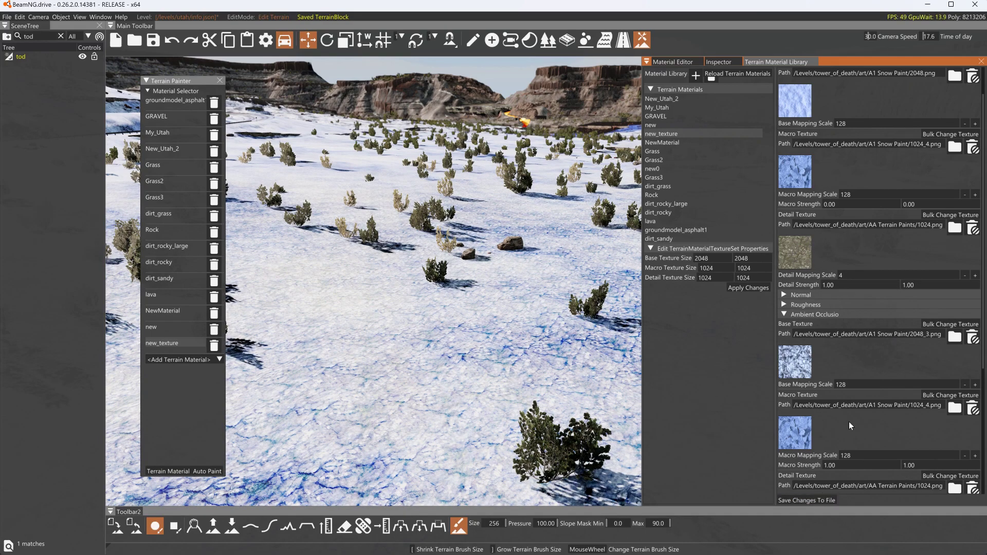
pyautogui.click(841, 274)
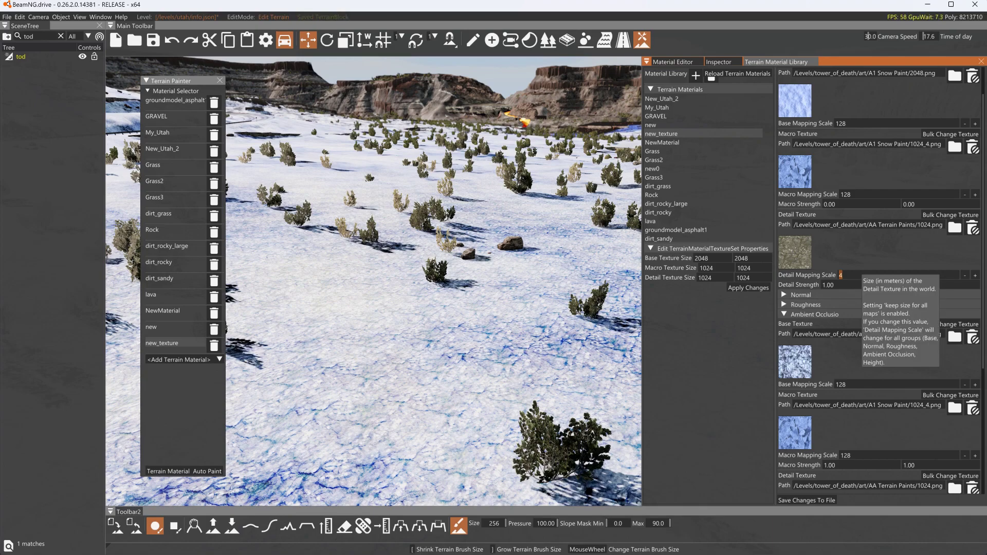
pyautogui.write('8')
pyautogui.click(808, 501)
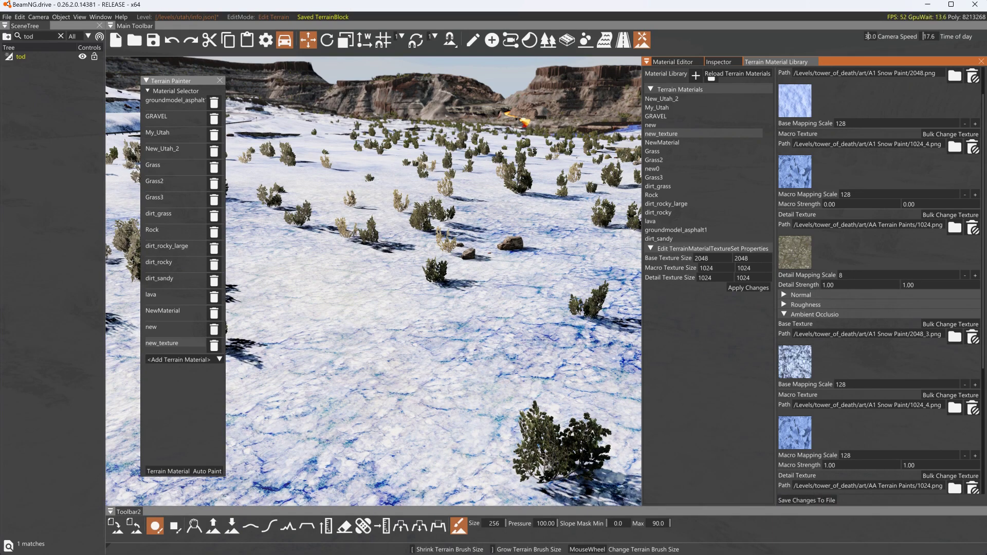
pyautogui.click(852, 273)
pyautogui.write('16')
pyautogui.click(825, 498)
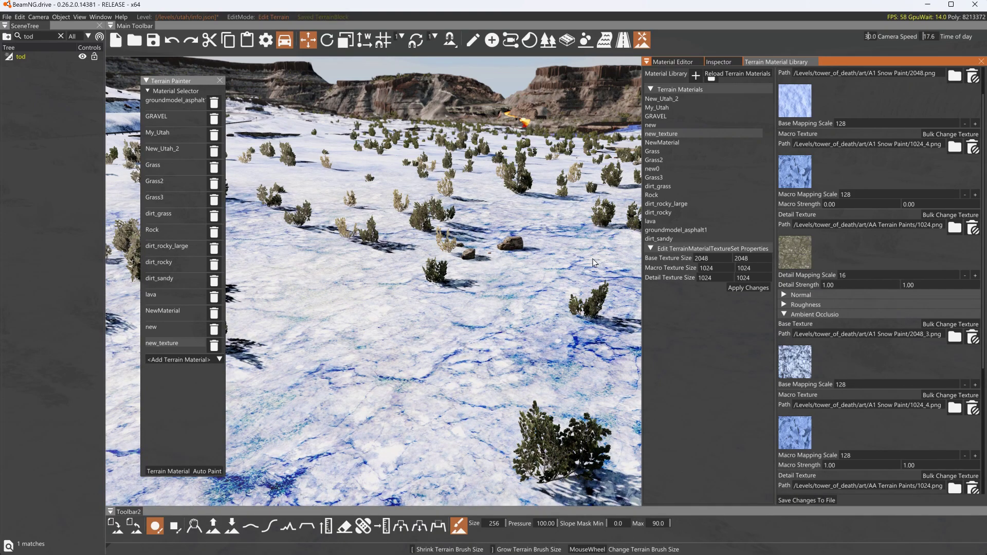
pyautogui.moveTo(594, 262); pyautogui.dragTo(517, 318, button='right')
pyautogui.press('w')
pyautogui.press('w')
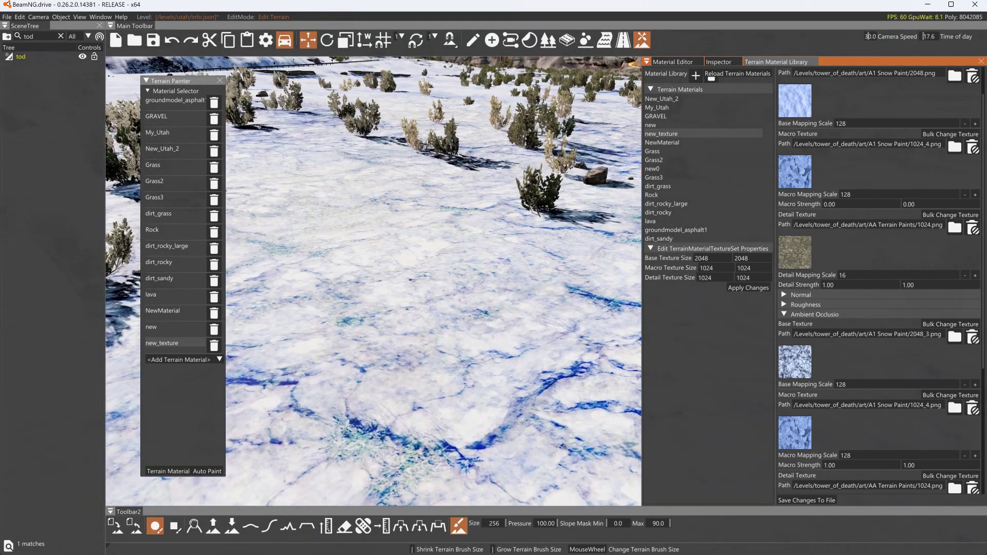
# Set new_texture's Base Color detail mapping scale to 2 and save the changes to file
pyautogui.click(851, 275)
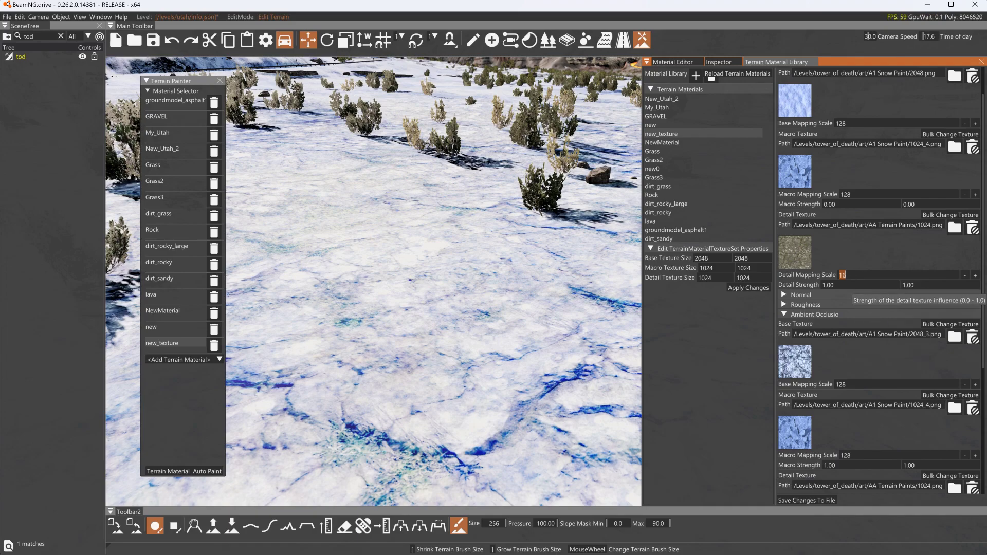
pyautogui.write('2')
pyautogui.click(826, 499)
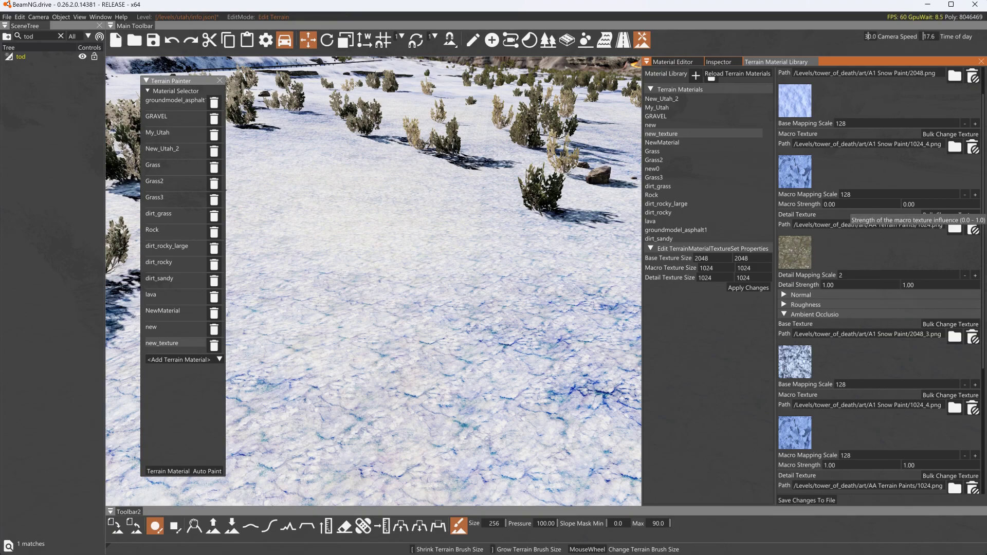
# Set both Base Color macro strength values of new_texture to 1 and save the changes to file
pyautogui.click(830, 204)
pyautogui.click(906, 204)
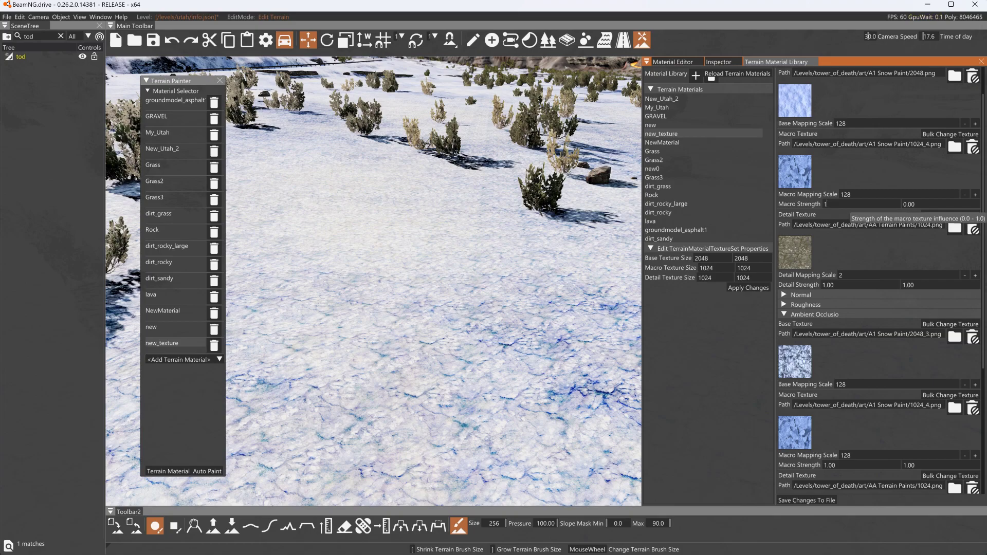
pyautogui.write('1')
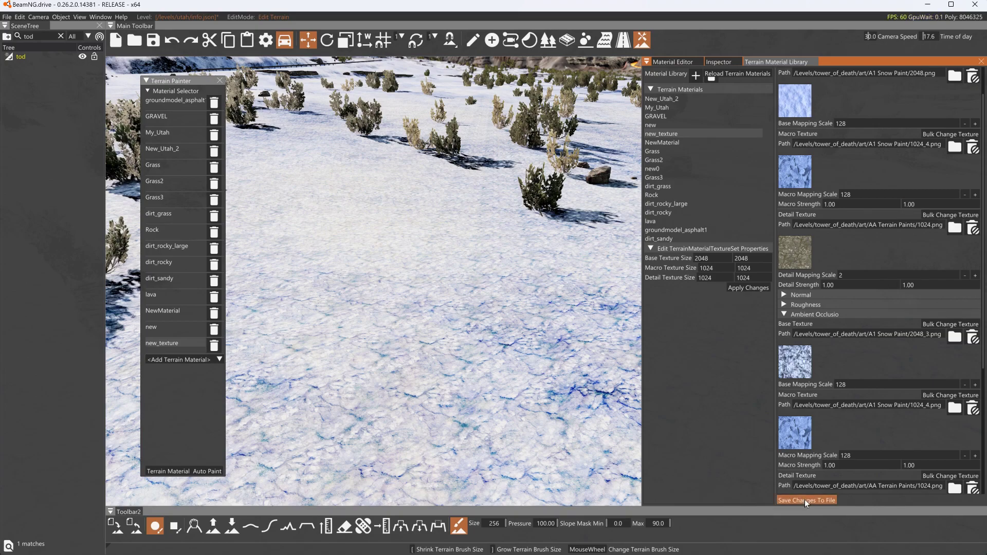
pyautogui.click(804, 500)
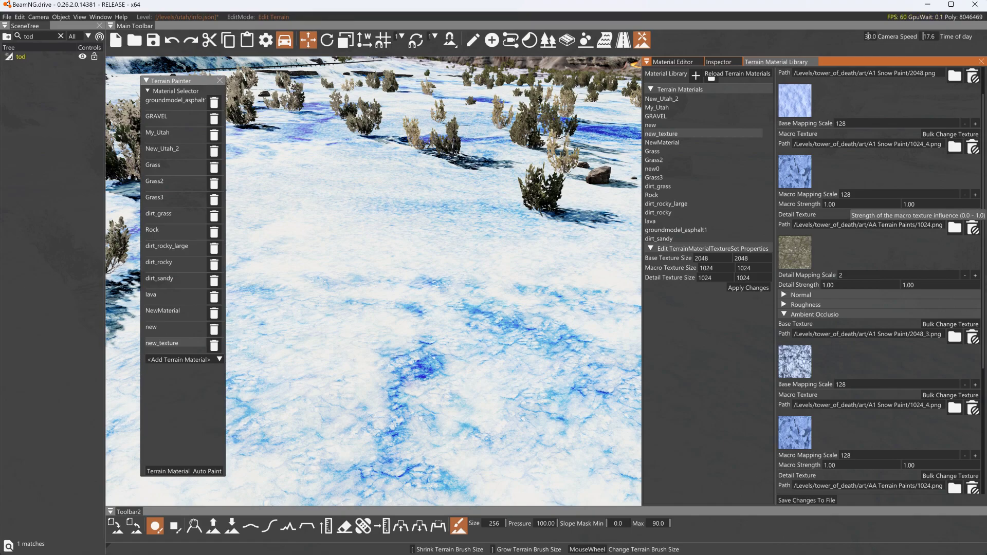
pyautogui.moveTo(570, 212); pyautogui.dragTo(619, 209, button='right')
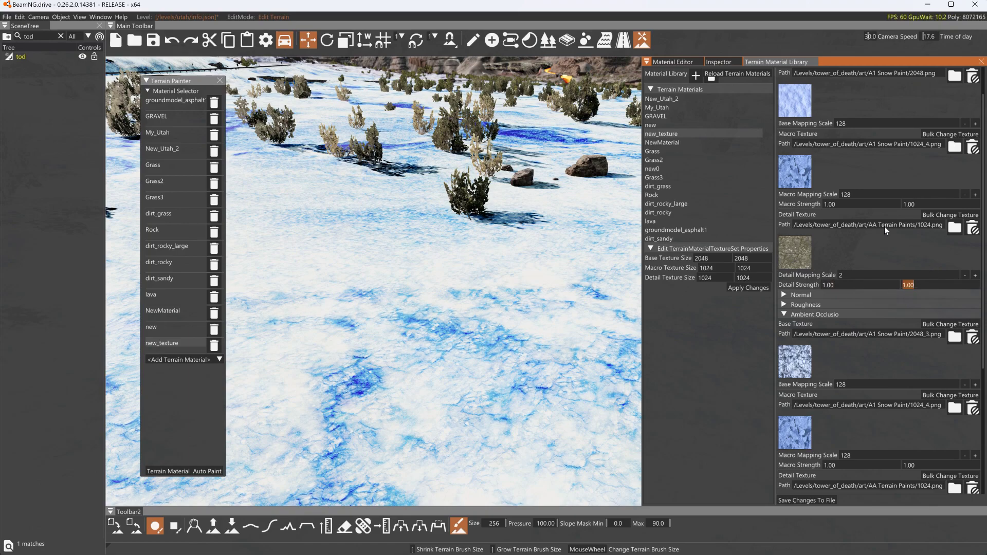
# Try a first Base Color macro strength value of 0 on new_texture, saving to file and inspecting the terrain
pyautogui.doubleClick(846, 205)
pyautogui.write('0')
pyautogui.click(813, 498)
pyautogui.moveTo(590, 352); pyautogui.dragTo(508, 325, button='right')
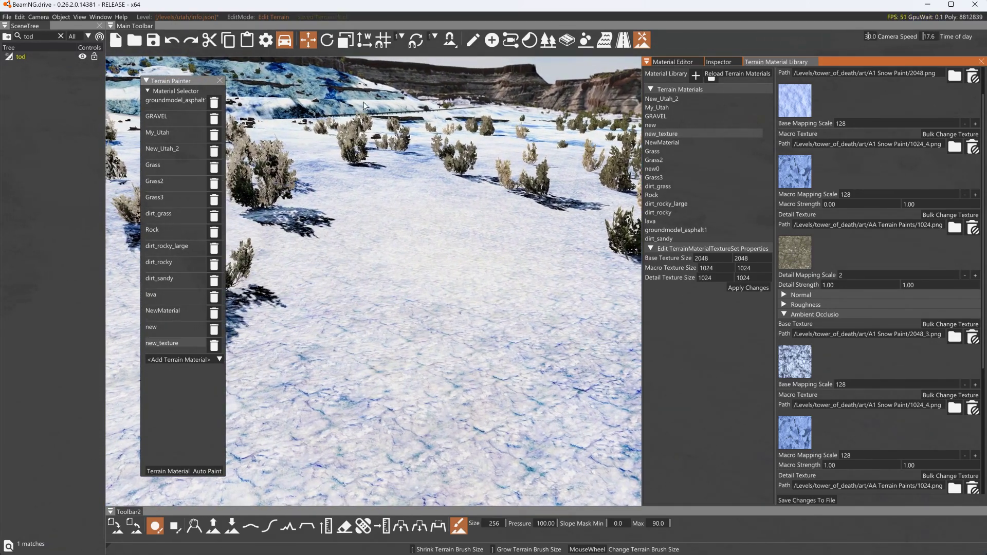
pyautogui.moveTo(364, 105); pyautogui.dragTo(538, 117, button='right')
# Set new_texture's Base Color macro strength values to 1 and 0 and save the changes to file
pyautogui.doubleClick(829, 204)
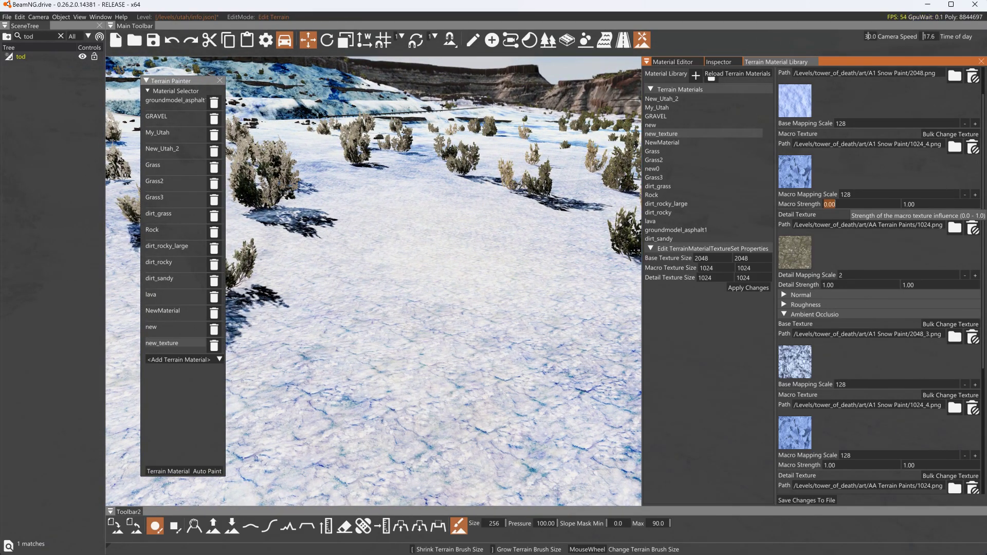
pyautogui.write('1')
pyautogui.press('Tab')
pyautogui.write('0')
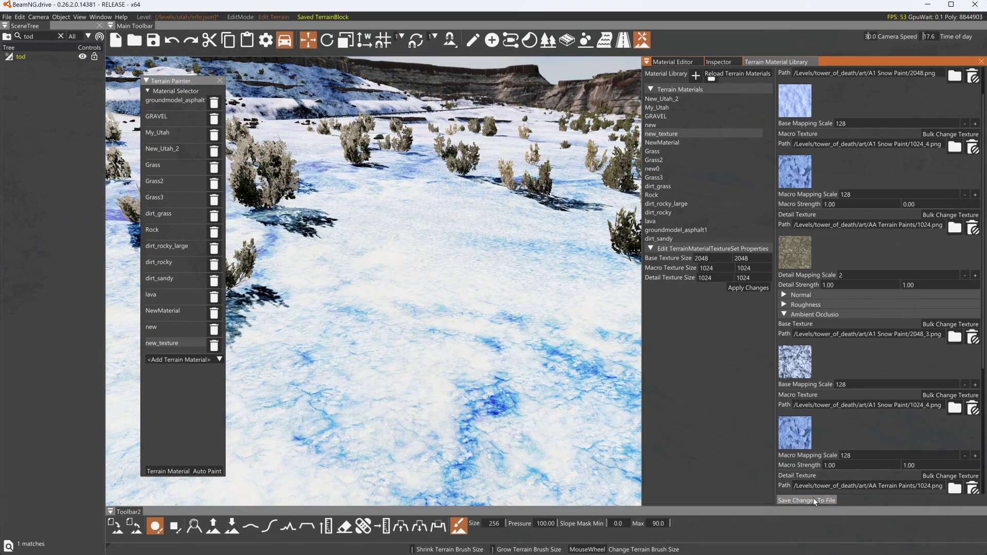
pyautogui.click(812, 498)
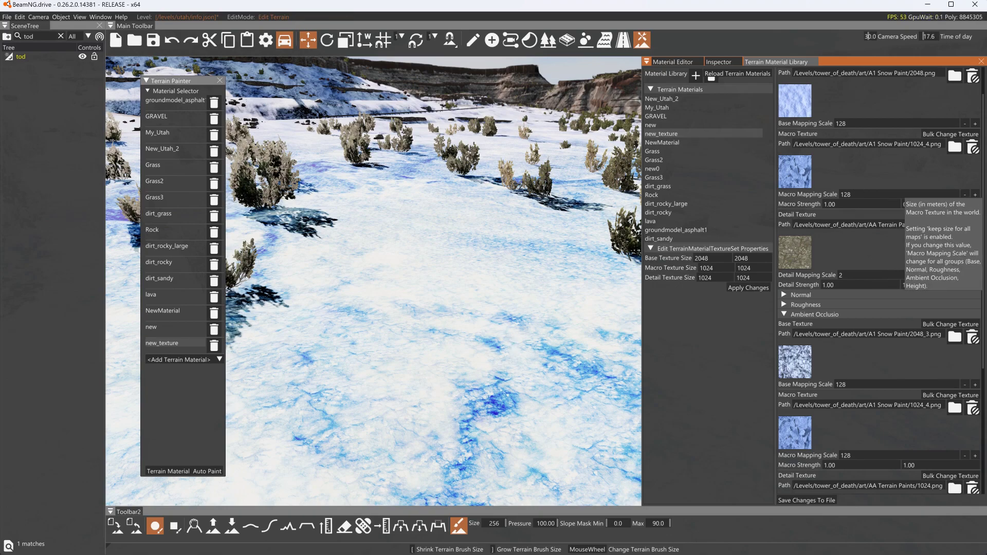
# Review new_texture's Base Color macro strength and mapping scale settings together with its macro and detail distance settings
pyautogui.click(869, 204)
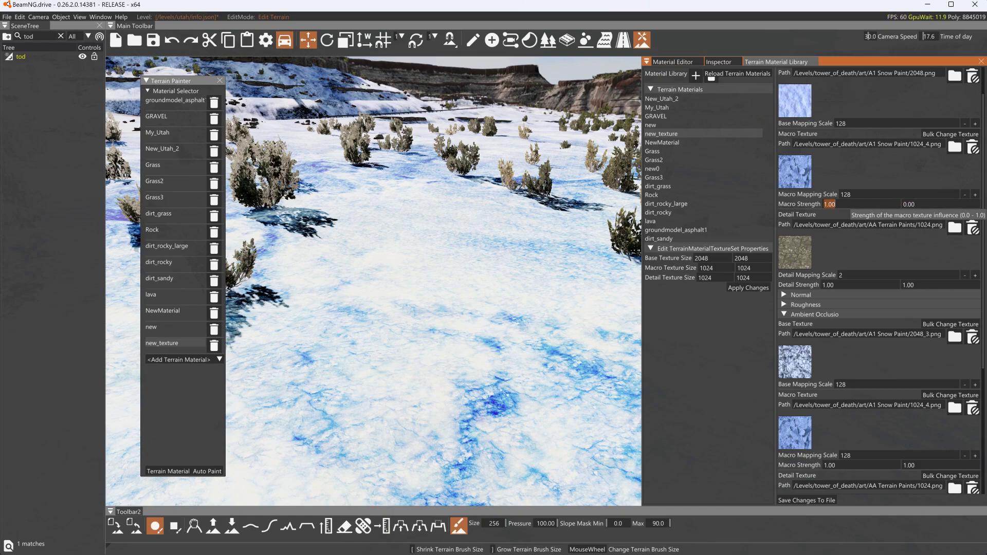
pyautogui.press('Tab')
pyautogui.press('Return')
pyautogui.scroll(-4, 785, 402)
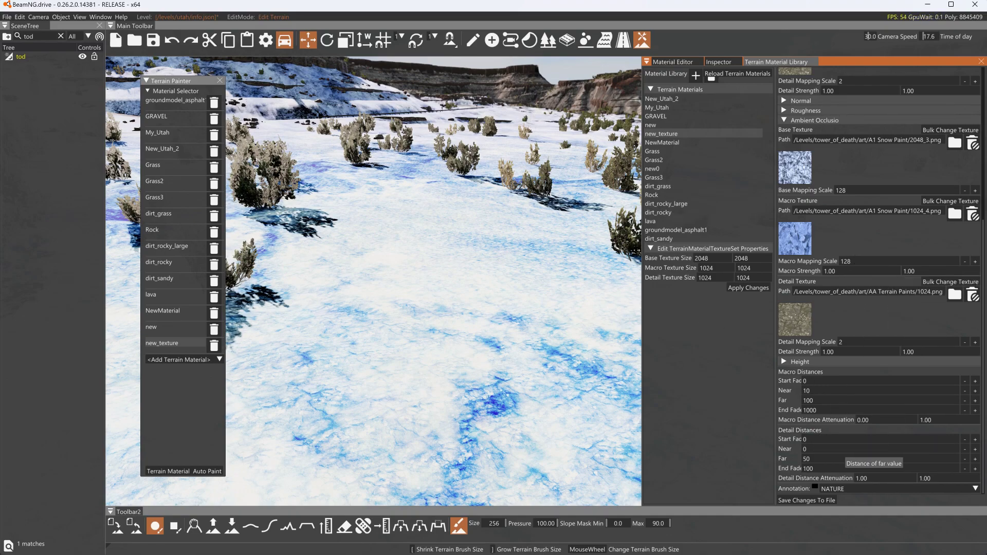
pyautogui.scroll(2, 862, 286)
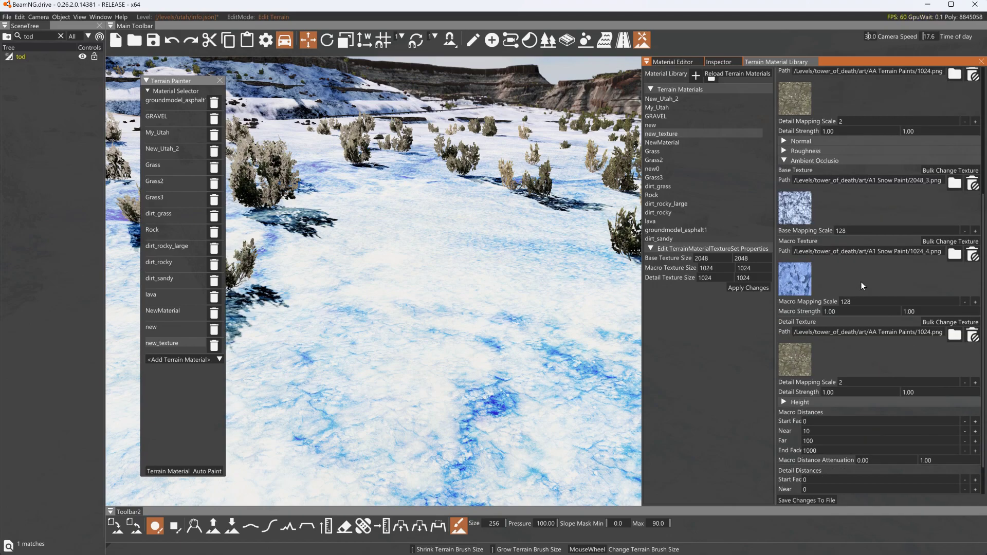
pyautogui.scroll(-2, 854, 307)
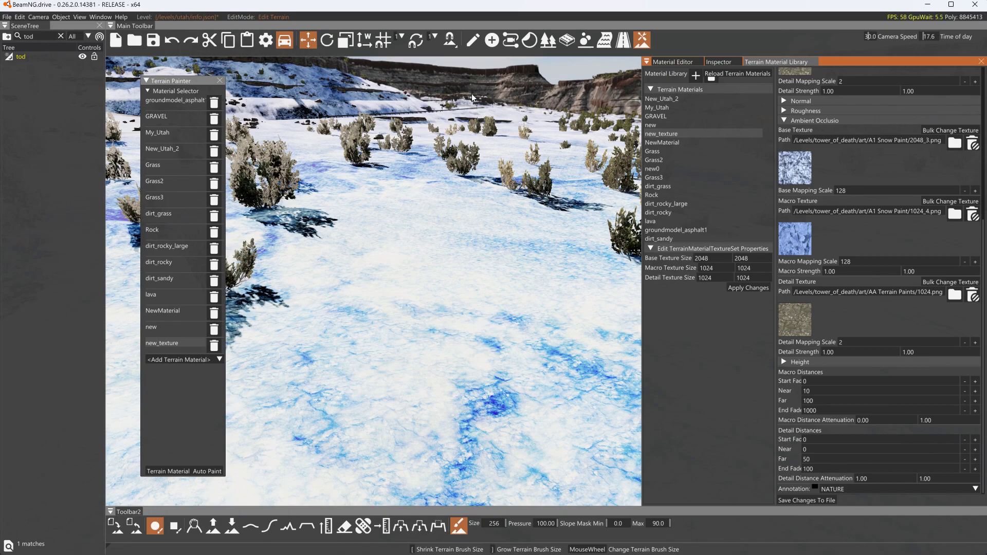
pyautogui.scroll(5, 841, 162)
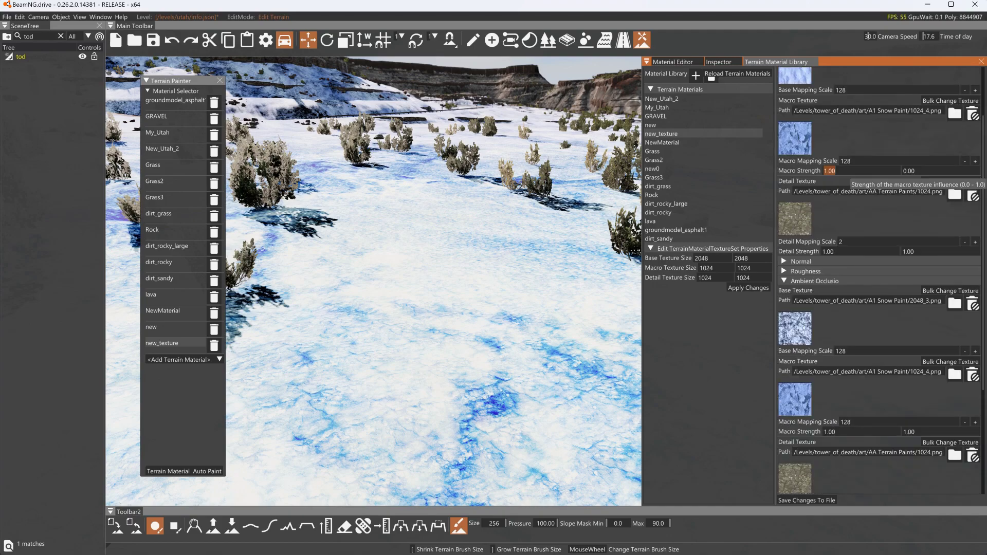
pyautogui.click(841, 164)
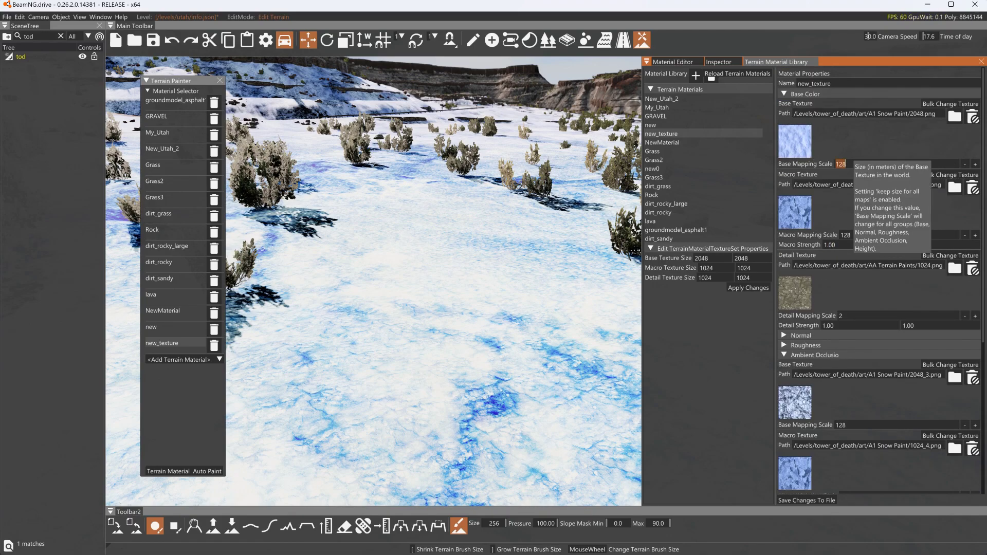
pyautogui.click(908, 245)
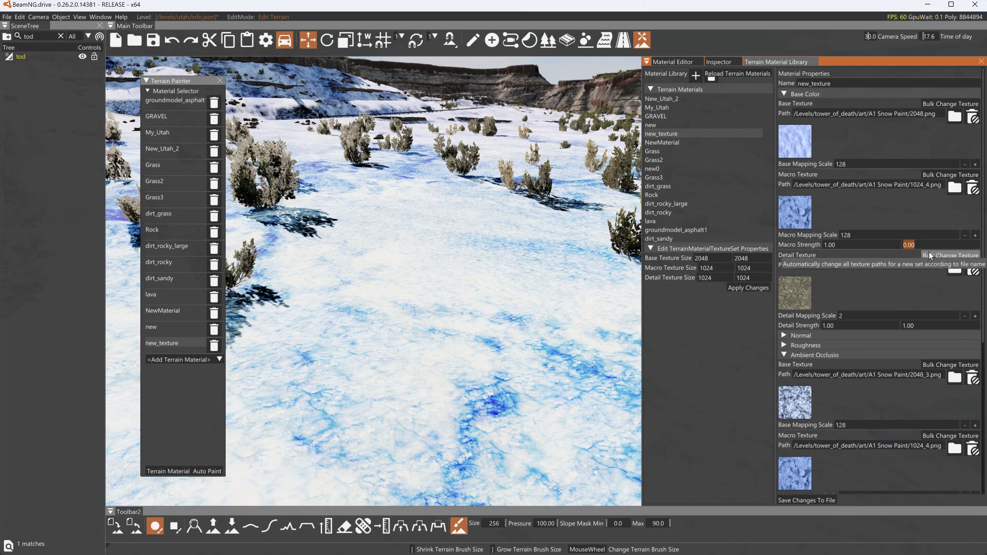
pyautogui.click(843, 245)
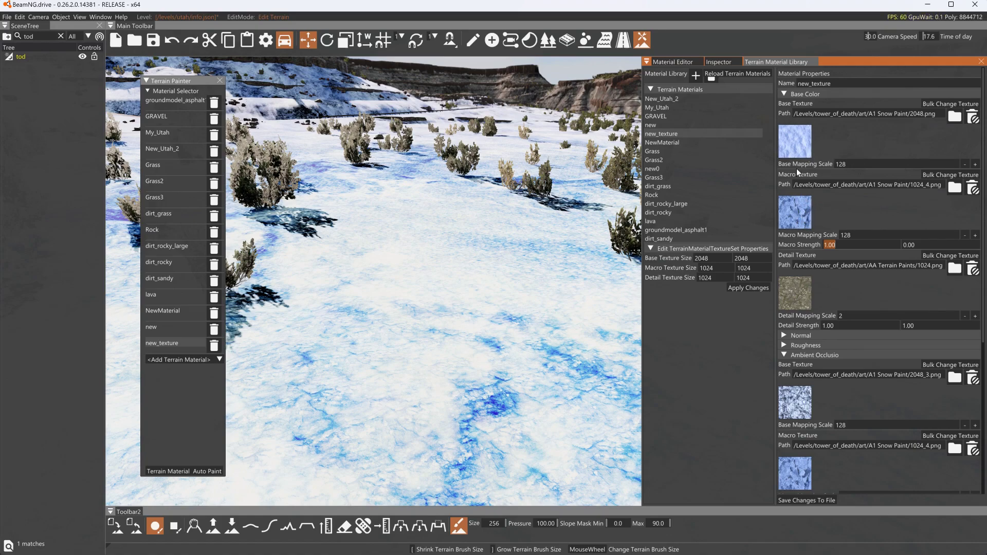
# Switch to GIMP, restore the earlier two-layer state of the image, and view the d.png and 2048_4.png layers separately and blended
pyautogui.hotkey('alt', 'Tab')
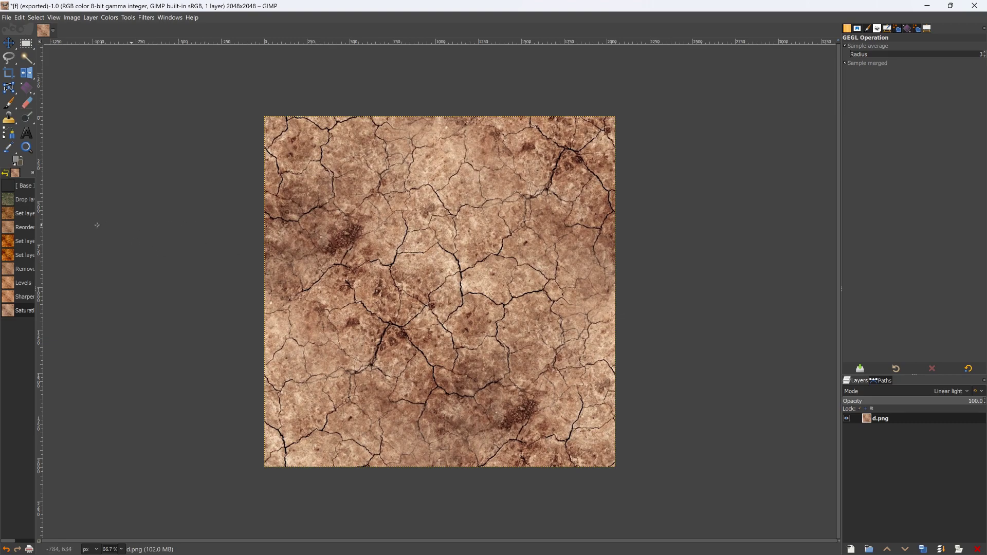
pyautogui.click(19, 240)
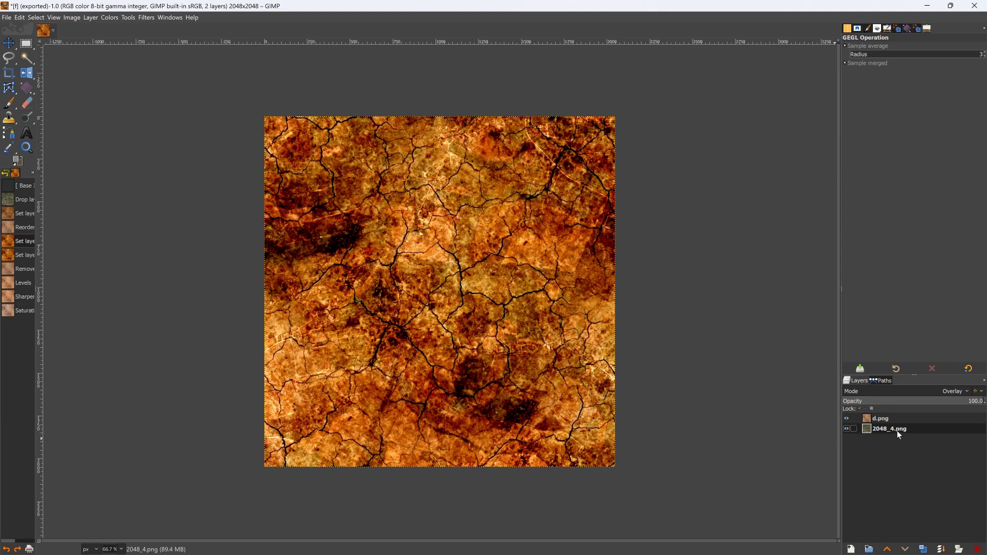
pyautogui.click(890, 419)
pyautogui.click(847, 429)
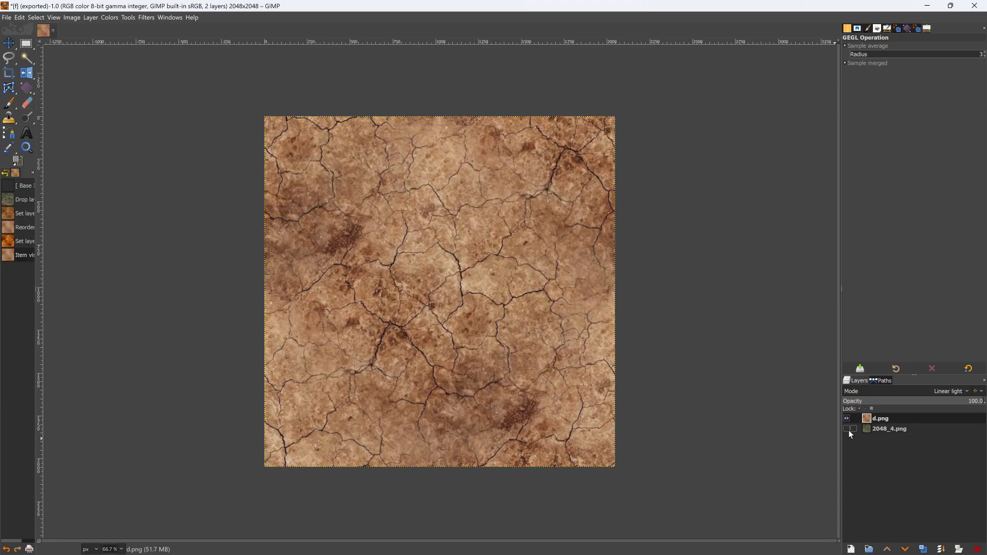
pyautogui.click(847, 418)
pyautogui.click(847, 428)
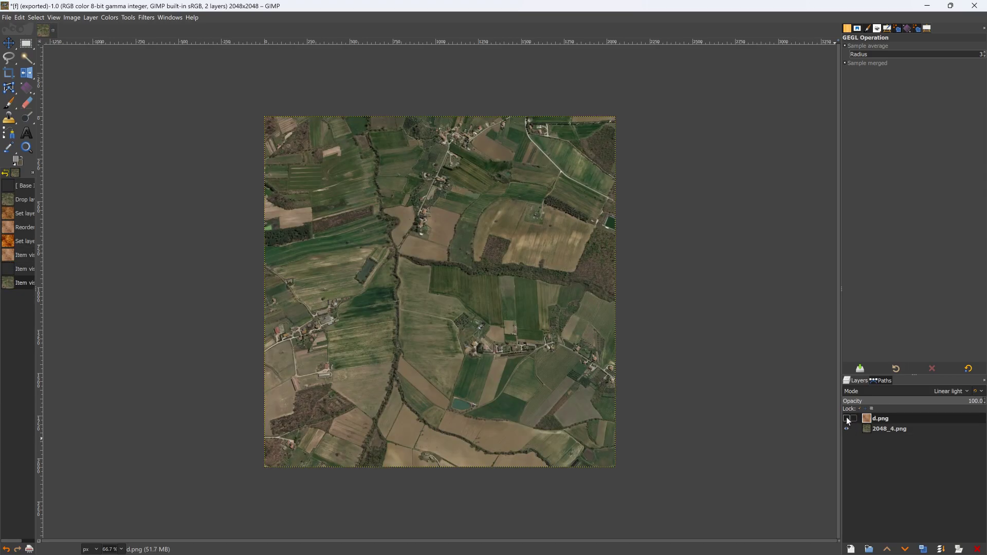
pyautogui.click(847, 419)
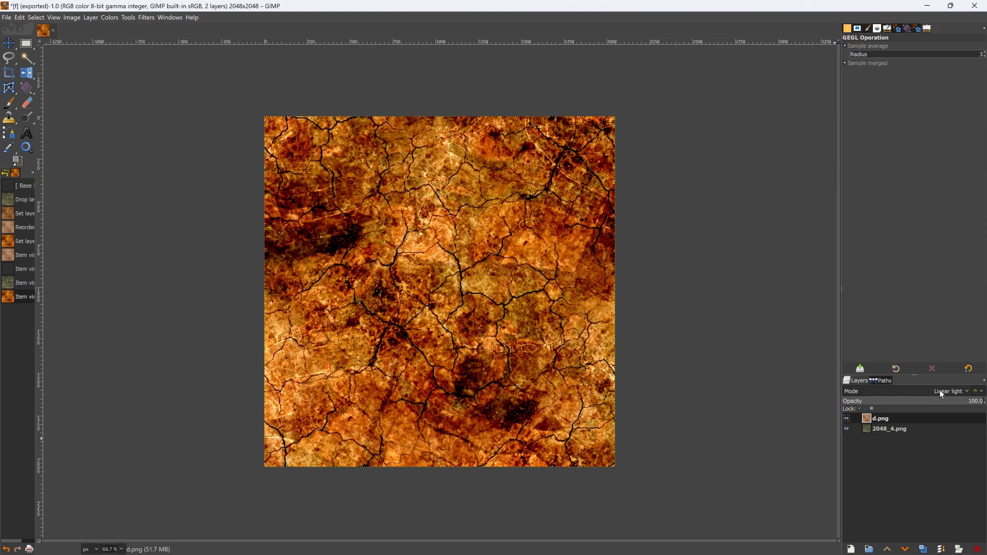
# Compare 2048_4.png and d.png once more by showing each layer alone, ending with both visible
pyautogui.click(847, 418)
pyautogui.click(847, 429)
pyautogui.click(846, 419)
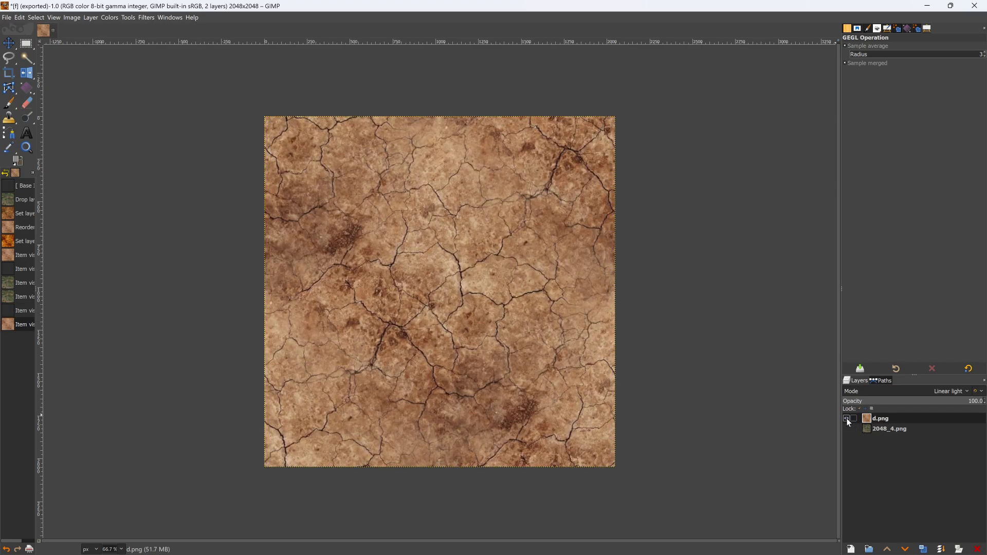
pyautogui.click(847, 429)
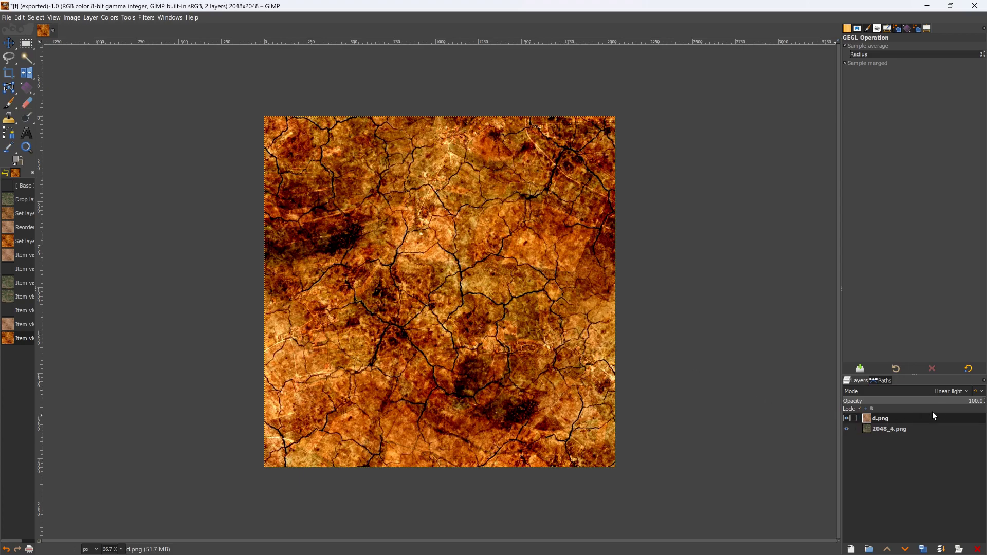
# Lower the opacity of layer 2048_4.png to about 40.6 and of layer d.png to about 41.7
pyautogui.moveTo(959, 406); pyautogui.dragTo(882, 406)
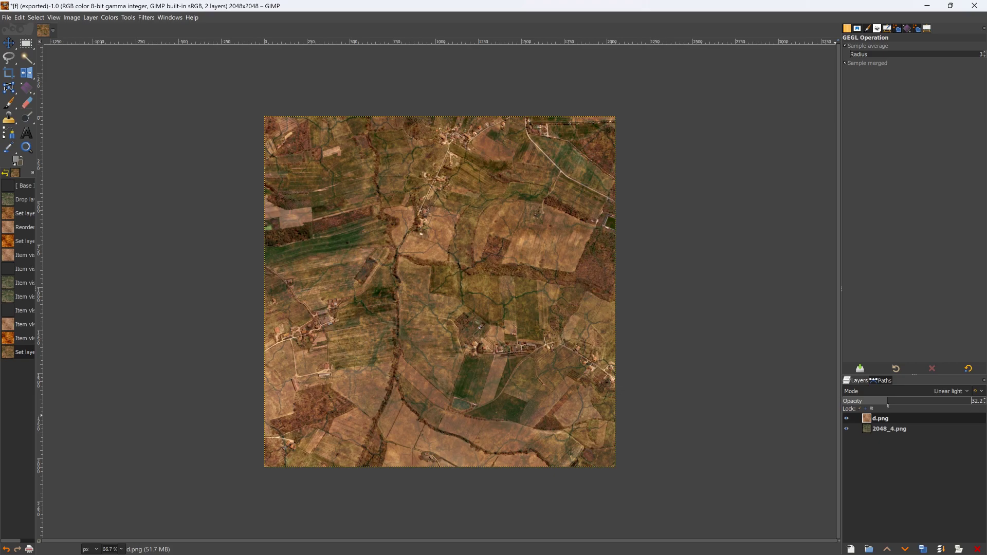
pyautogui.moveTo(891, 406)
pyautogui.mouseDown()
pyautogui.moveTo(984, 405)
pyautogui.moveTo(900, 402)
pyautogui.mouseUp()
pyautogui.click(907, 427)
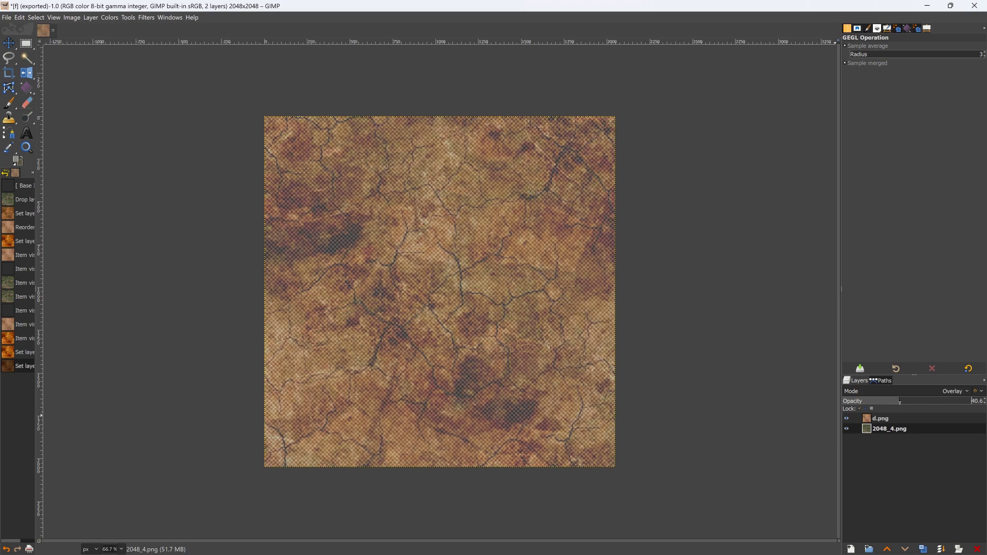
pyautogui.click(881, 420)
pyautogui.moveTo(898, 404); pyautogui.dragTo(895, 401)
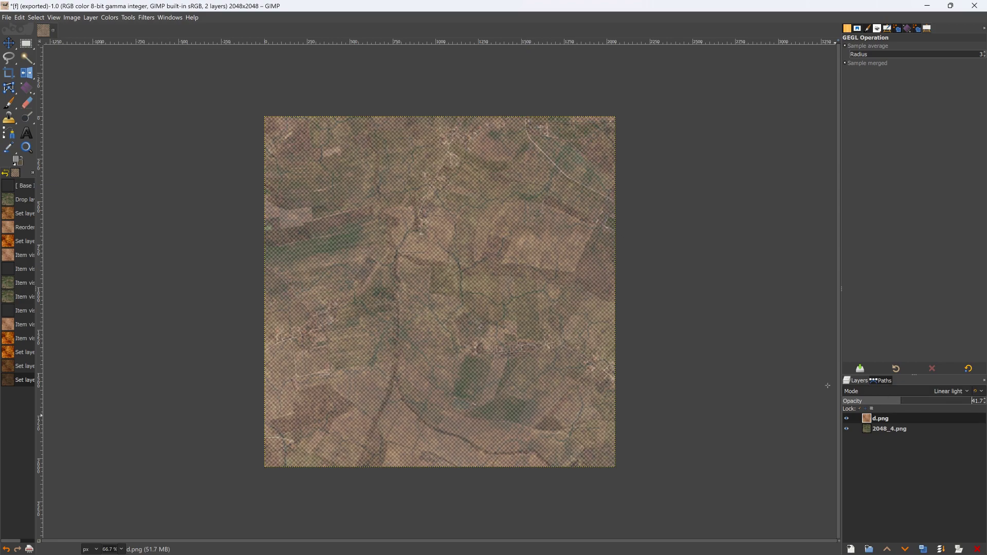
# Switch back to BeamNG.drive, set both Base Color macro strength values of new_texture to 0.5, and save the changes to file
pyautogui.hotkey('alt', 'Tab')
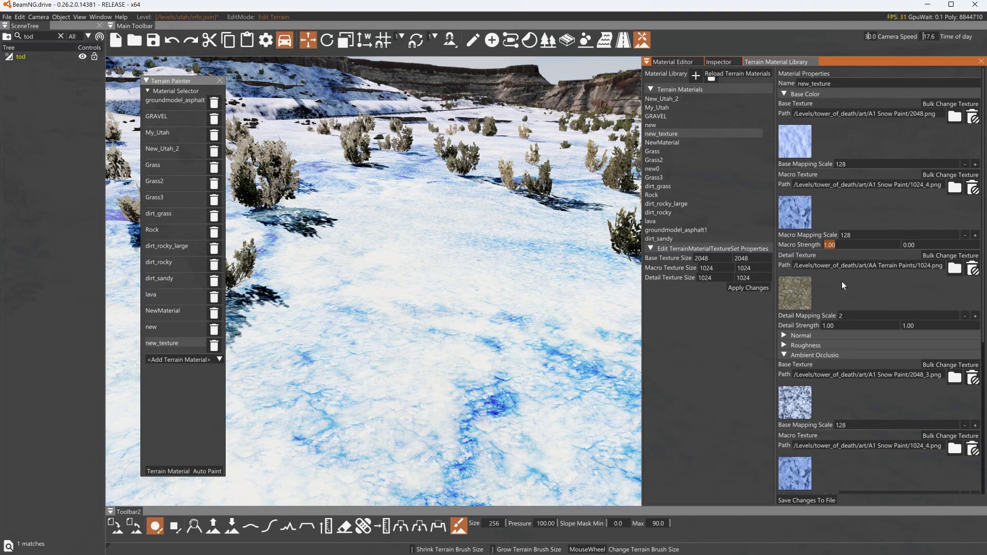
pyautogui.write('.5')
pyautogui.click(918, 245)
pyautogui.write('.5')
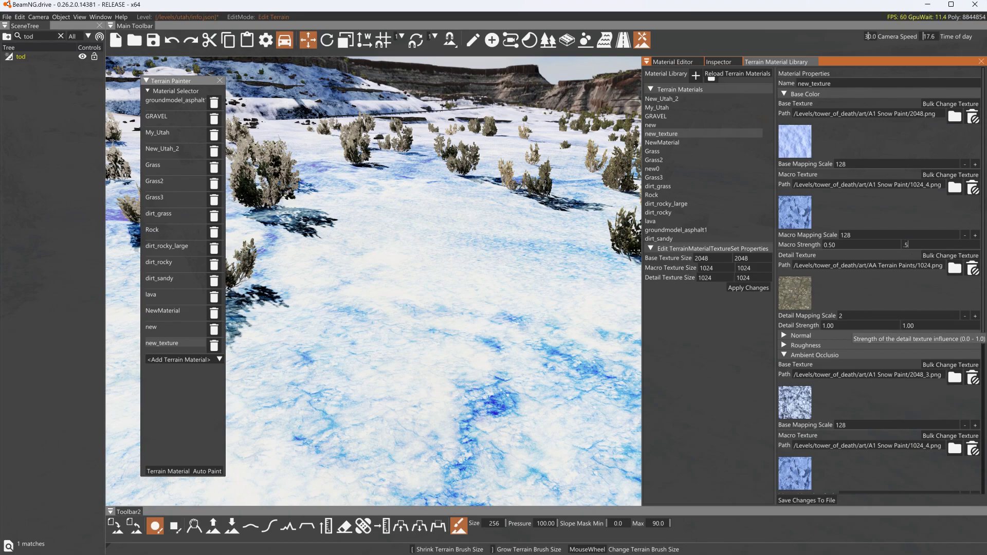
pyautogui.click(794, 499)
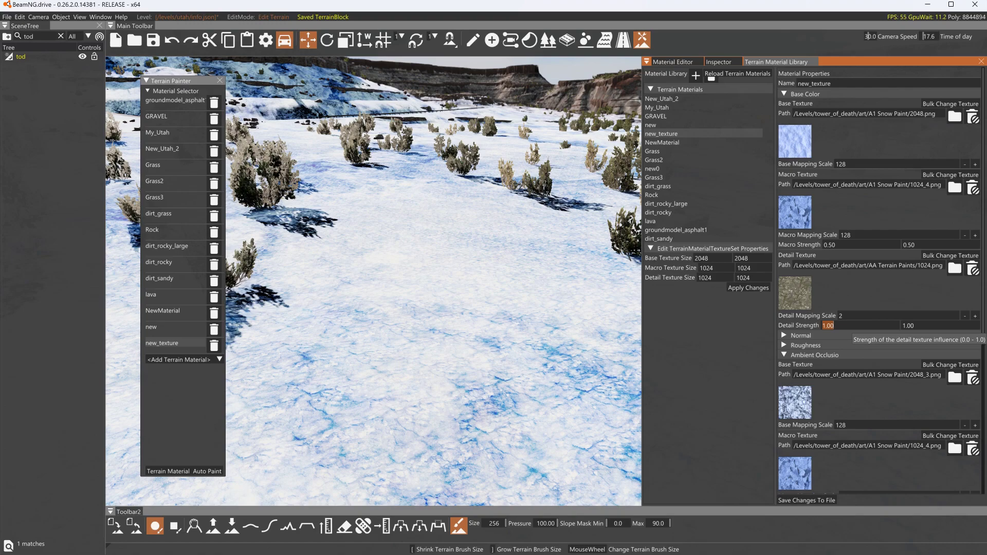
# Set both Base Color detail strength values of new_texture to 0.5 and save the changes to file
pyautogui.click(907, 325)
pyautogui.write('.5')
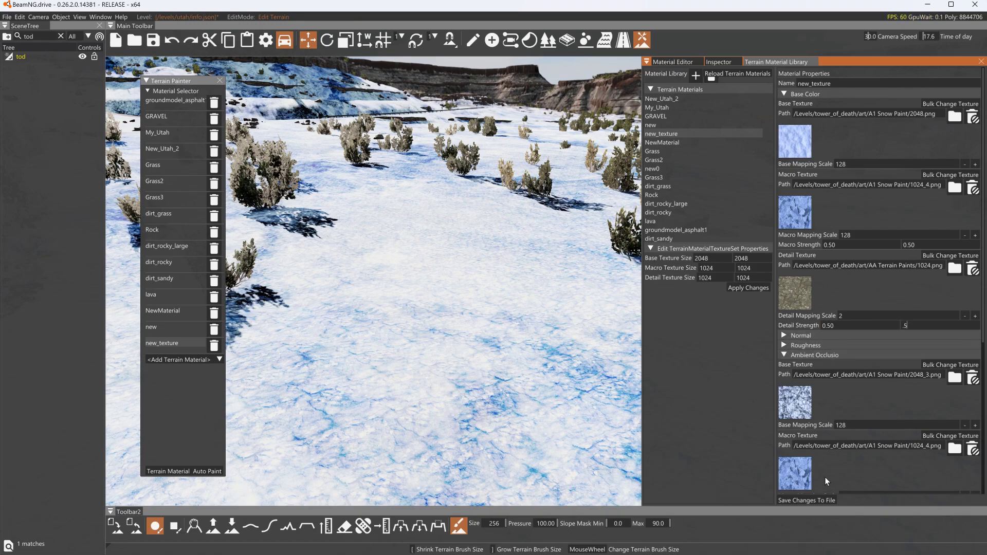
pyautogui.click(813, 500)
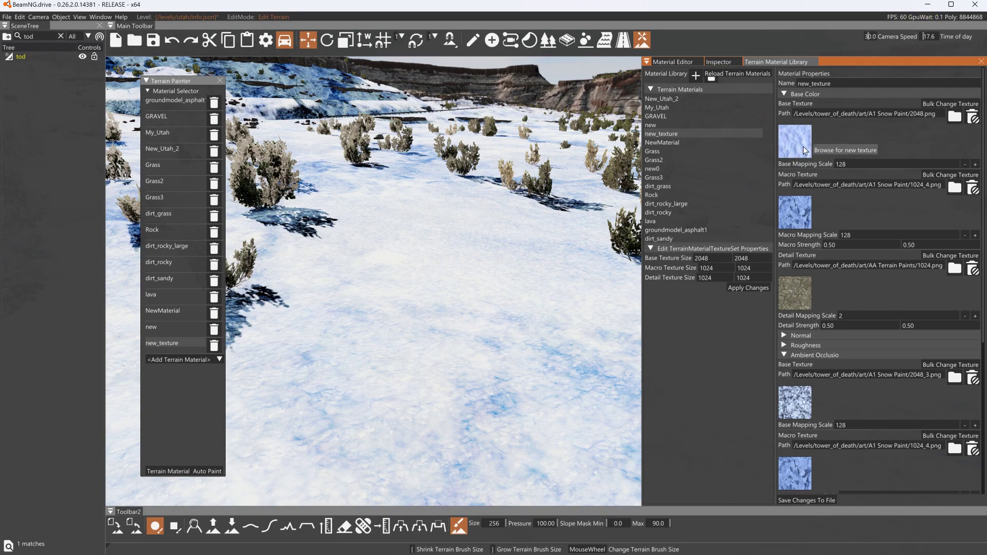
# Change the lod_vertcol material's color map color to green (R 0, G 198, B 23), and return to the new_texture terrain material properties
pyautogui.click(673, 62)
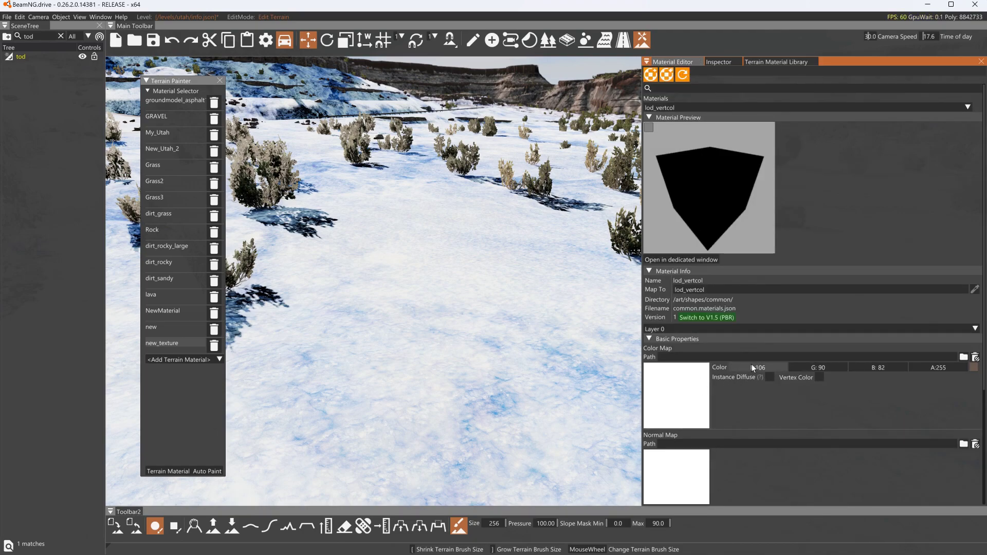
pyautogui.click(973, 367)
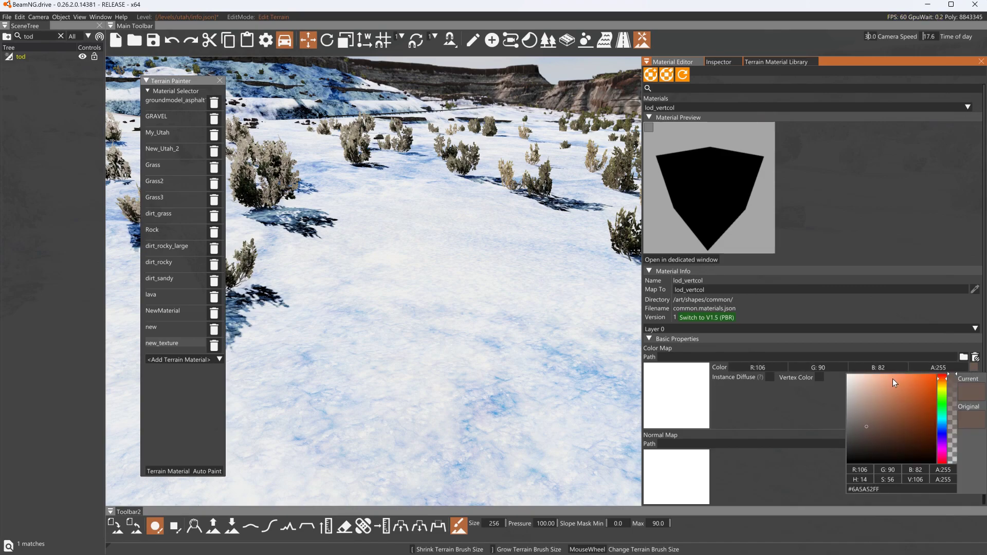
pyautogui.moveTo(932, 395)
pyautogui.mouseDown()
pyautogui.moveTo(899, 395)
pyautogui.moveTo(937, 397)
pyautogui.moveTo(920, 393)
pyautogui.mouseUp()
pyautogui.click(942, 406)
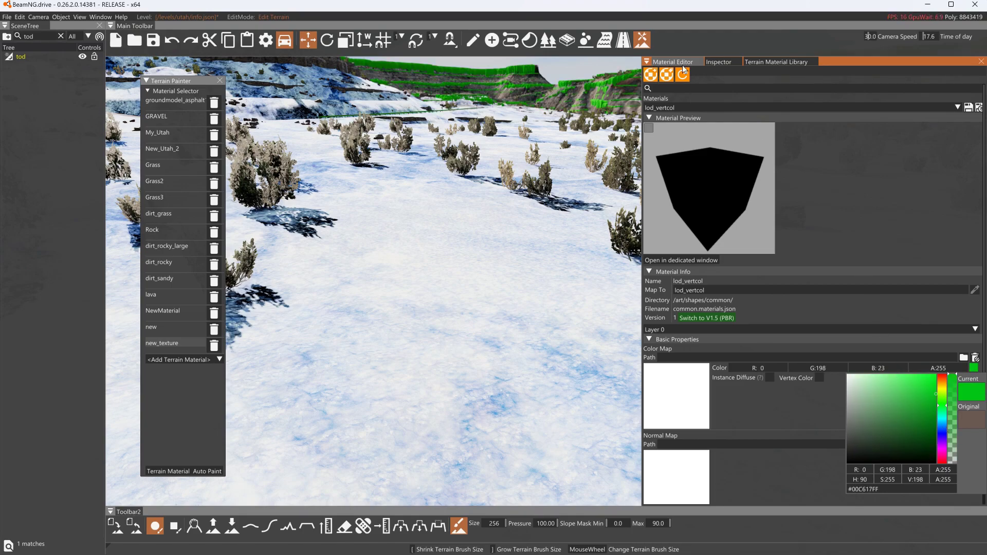
pyautogui.click(776, 64)
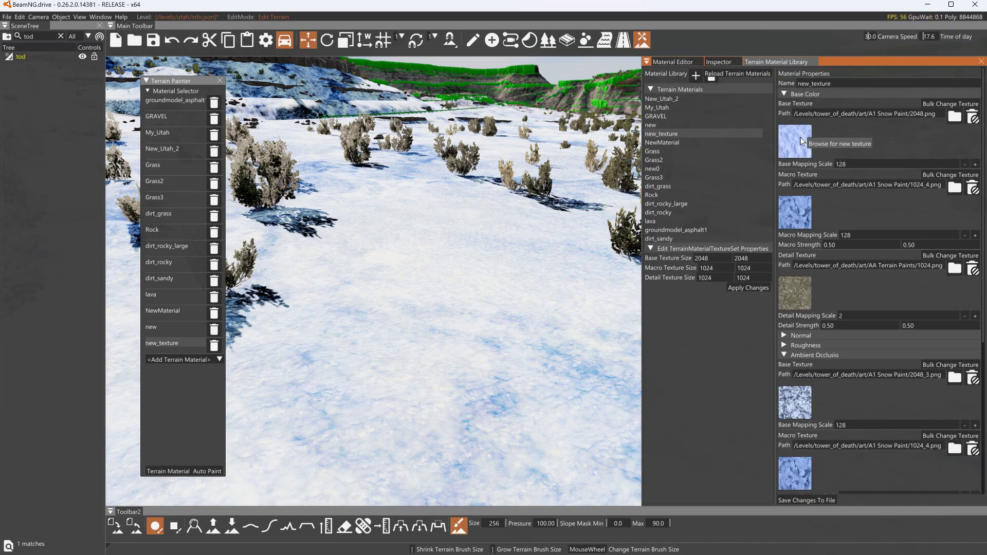